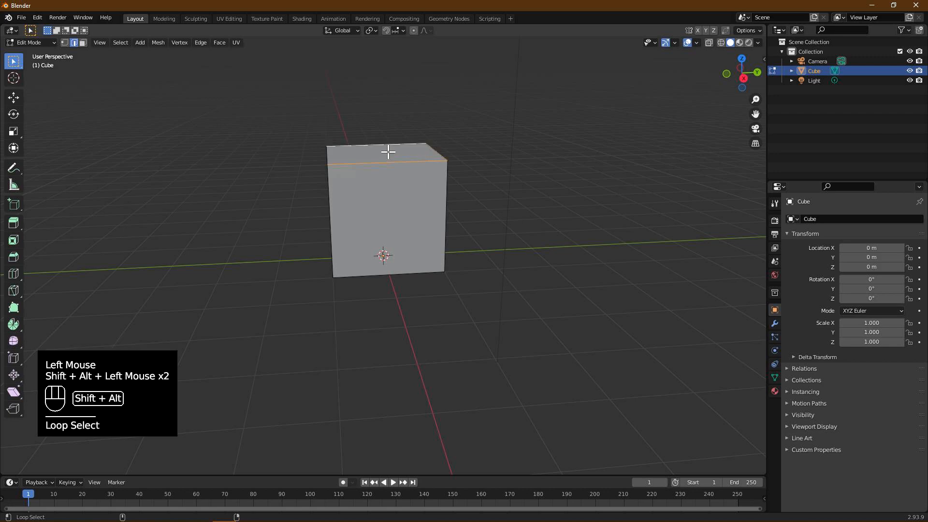
Step: Set the mean bevel weight of the cube's selected top edges to 1.00
middle_drag(353, 169, 371, 180)
scroll(404, 193, down, 2)
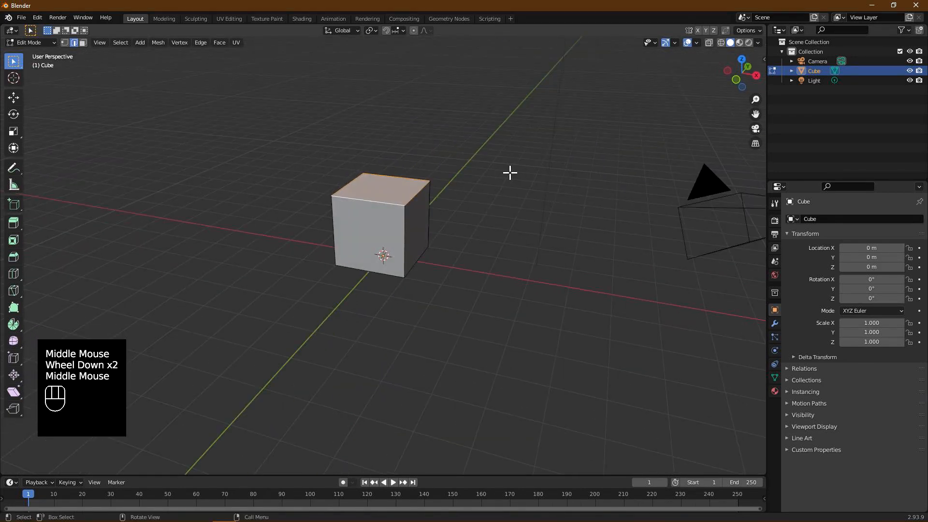
key(n)
click(710, 152)
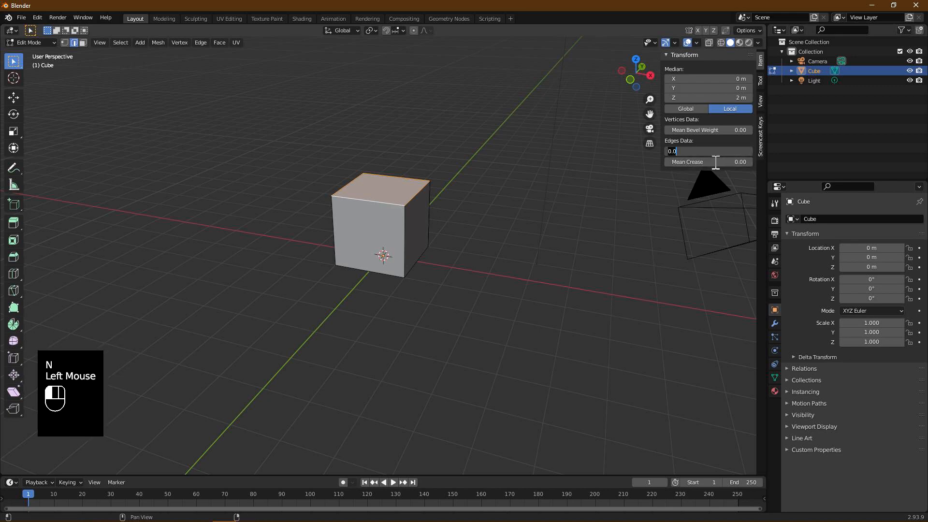
text(1)
key(Return)
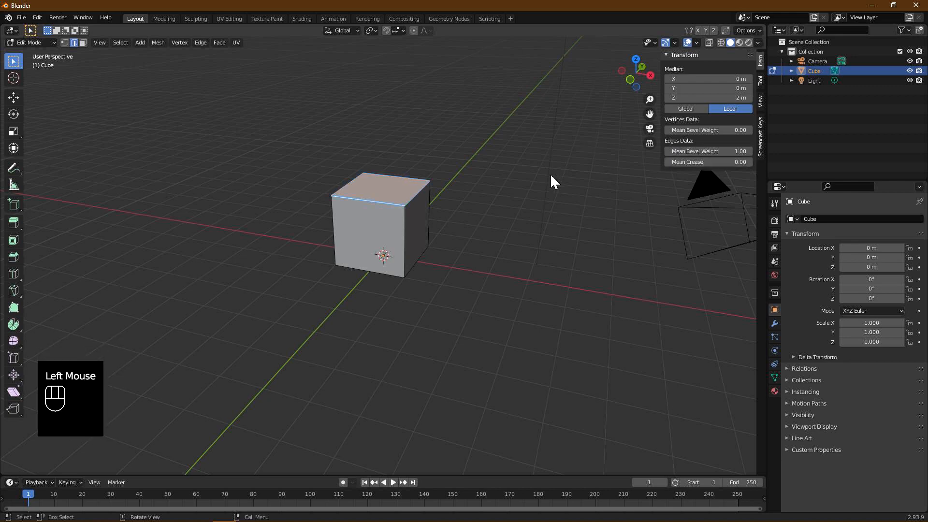
Step: Add a Bevel modifier to the cube and set its segments to 10
scroll(554, 172, up, 1)
middle_drag(543, 173, 621, 175)
shift+middle_drag(421, 189, 423, 222)
scroll(442, 246, up, 1)
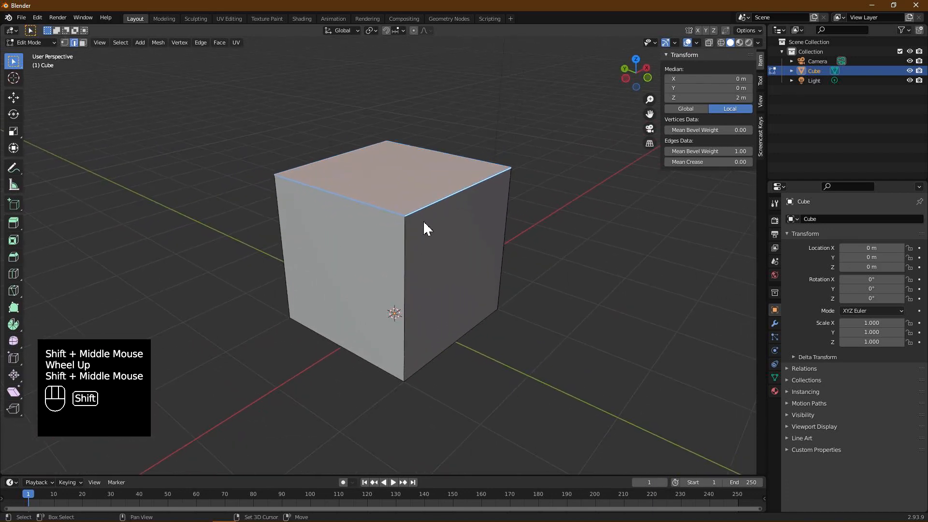
click(774, 324)
click(812, 218)
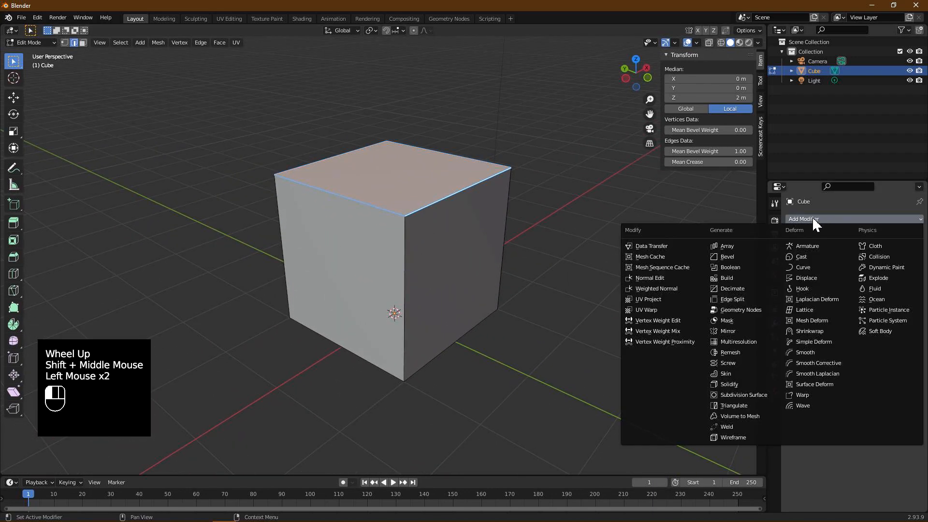
click(731, 256)
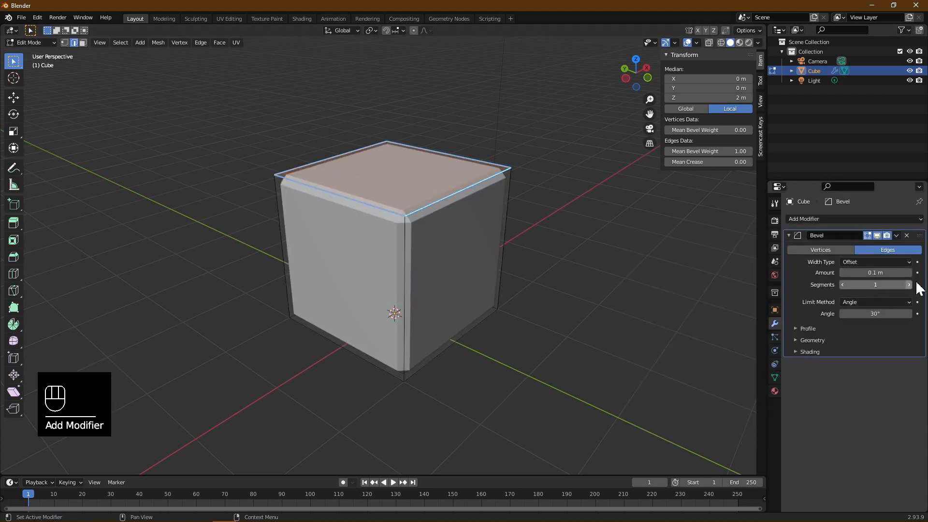
drag(905, 288, 918, 288)
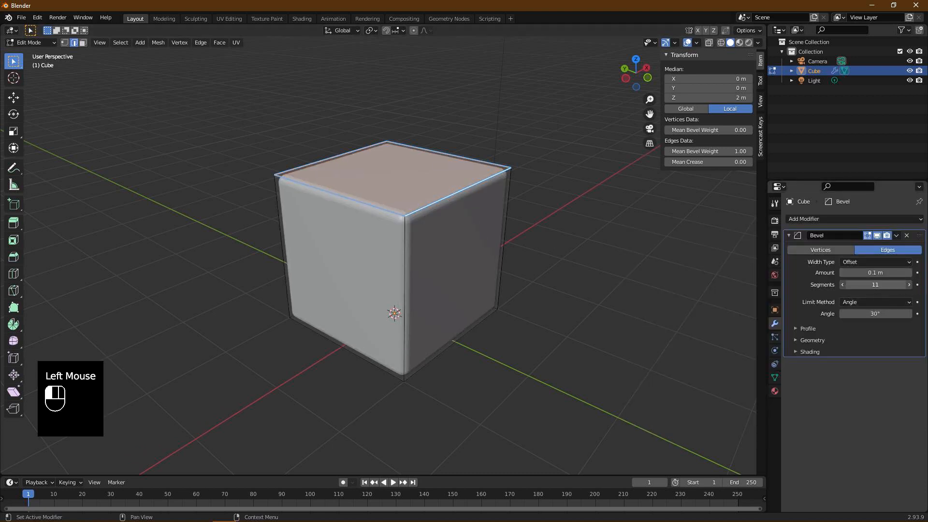
Step: Set the Bevel modifier's limit method to Weight
scroll(456, 220, up, 2)
middle_drag(457, 221, 454, 217)
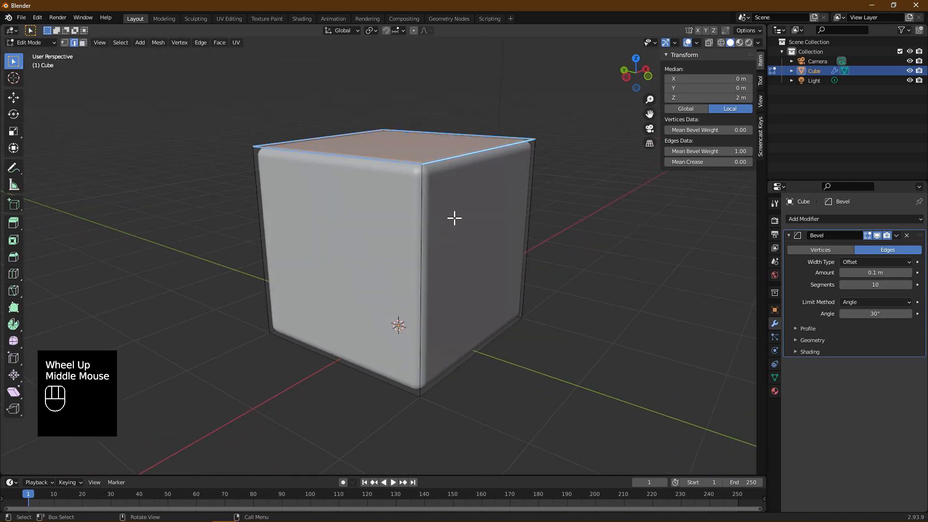
click(870, 303)
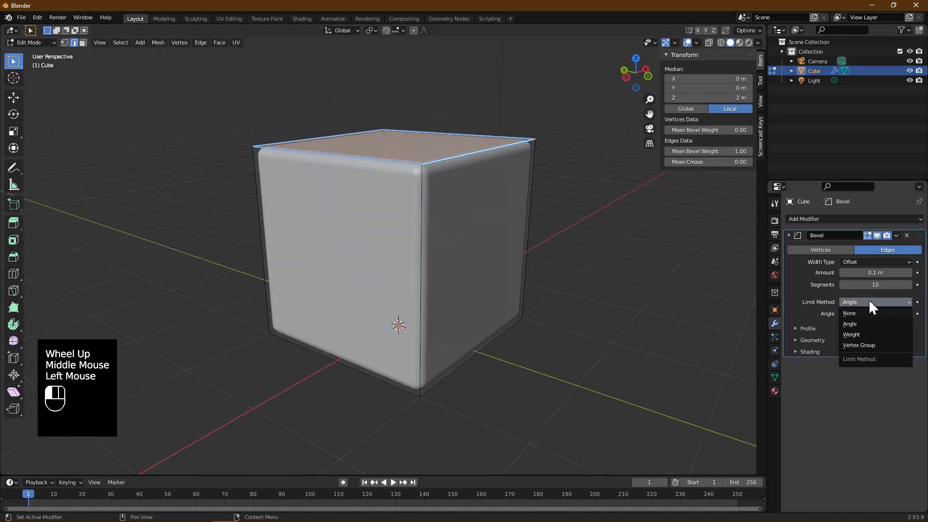
click(857, 331)
Step: Increase the bevel amount to 1.93 m and its segments to 15
mouse_move(445, 184)
middle_down()
mouse_move(363, 178)
mouse_move(439, 201)
mouse_move(456, 193)
middle_up()
scroll(445, 205, down, 1)
drag(875, 273, 923, 273)
middle_drag(534, 247, 436, 220)
scroll(422, 238, up, 2)
drag(870, 284, 894, 284)
mouse_move(541, 223)
middle_down()
mouse_move(371, 193)
mouse_move(319, 240)
mouse_move(443, 206)
middle_up()
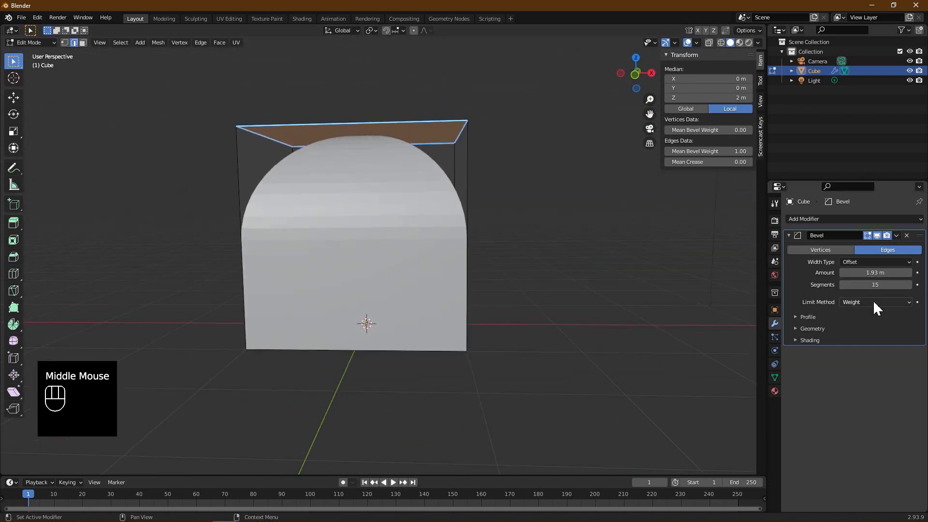
Step: Switch the bevel profile to Custom and choose the Steps preset
click(795, 317)
click(865, 331)
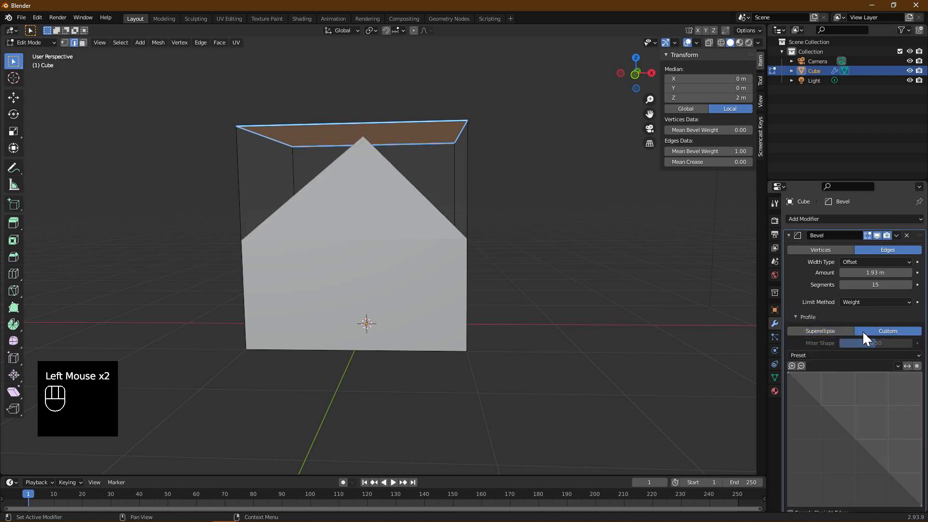
click(844, 356)
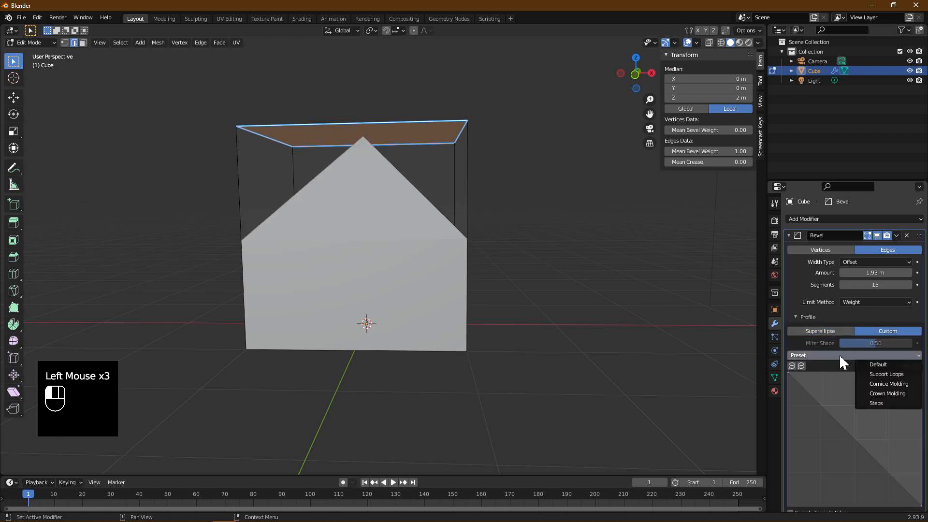
click(879, 402)
middle_drag(552, 245, 578, 246)
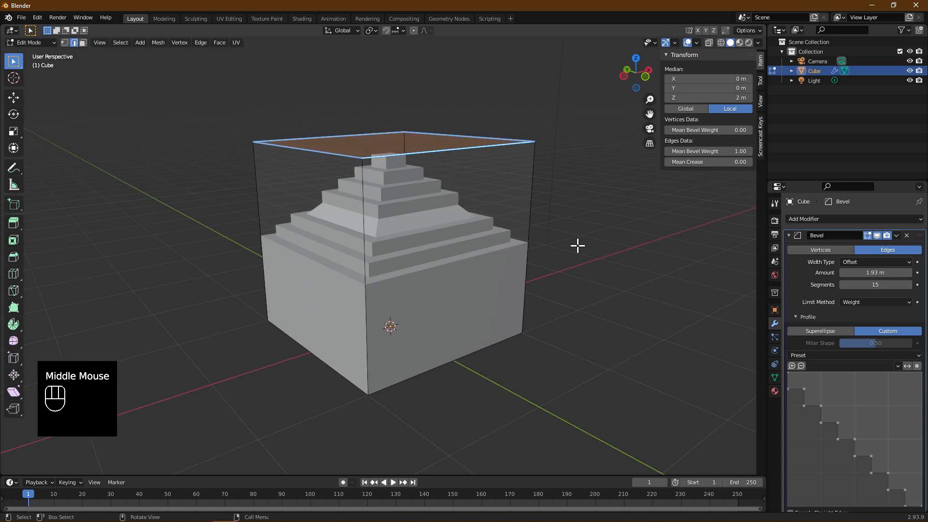
Step: Adjust the Bevel modifier's segments to 16
mouse_move(887, 284)
mouse_down()
mouse_move(856, 285)
mouse_move(888, 285)
mouse_up()
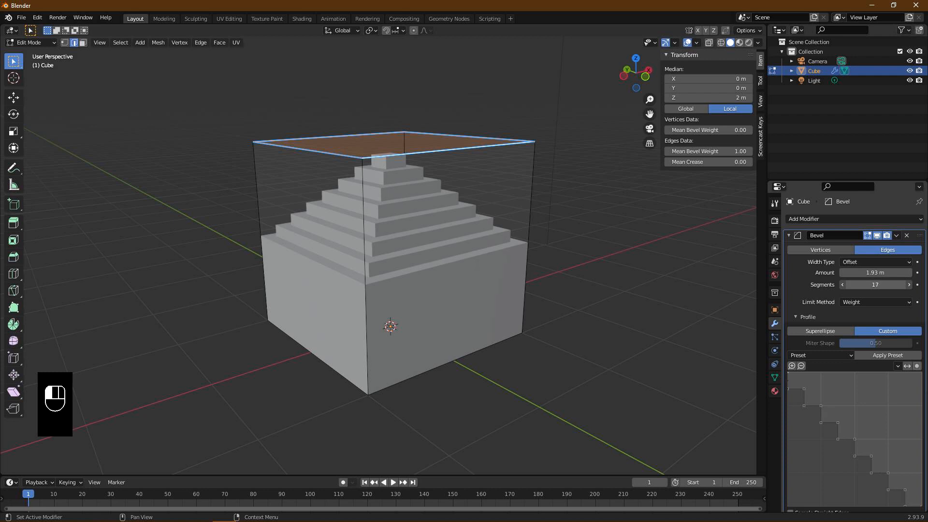
click(842, 284)
click(842, 285)
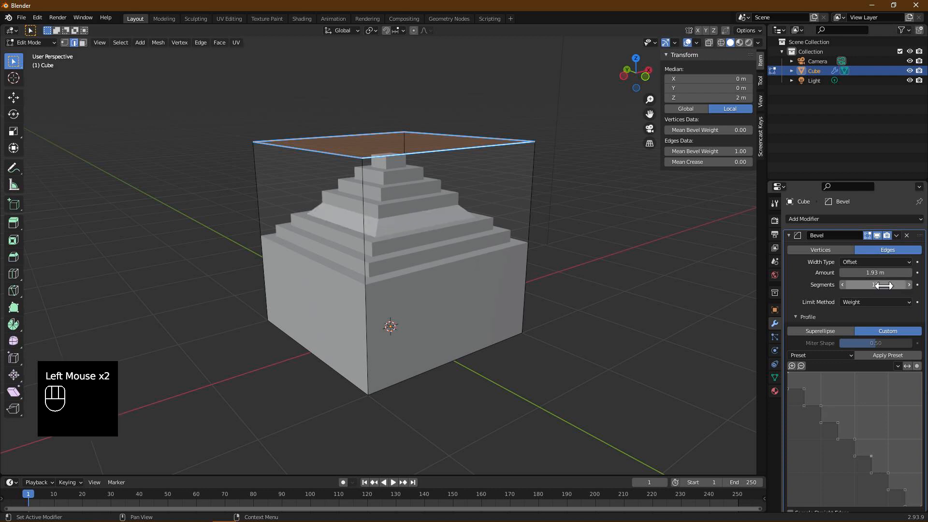
Step: Raise the cube's bottom face along Z to about 0.86 m in Edit Mode, then return to Object Mode
scroll(530, 238, up, 1)
middle_drag(530, 238, 453, 222)
key(Tab)
click(407, 297)
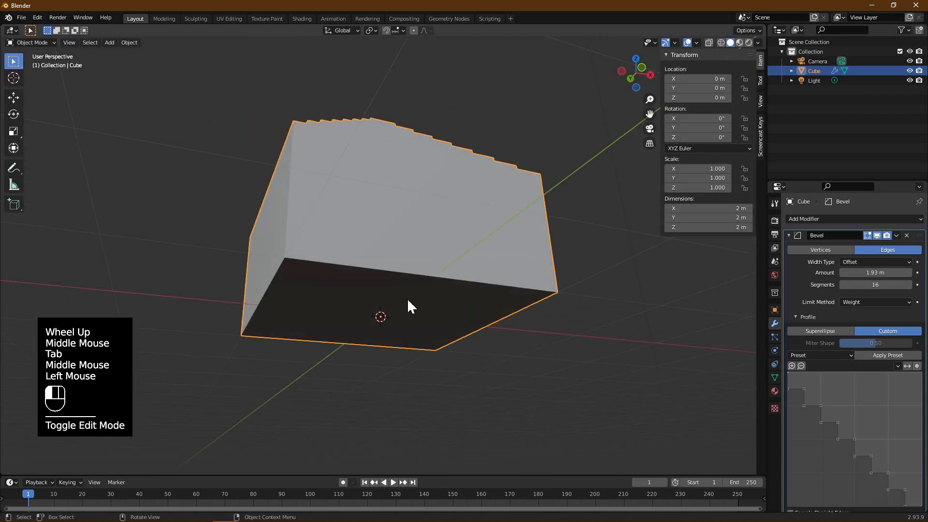
key(3)
click(407, 298)
mouse_move(400, 298)
middle_down()
mouse_move(420, 292)
mouse_move(412, 296)
middle_up()
key(Tab)
click(415, 322)
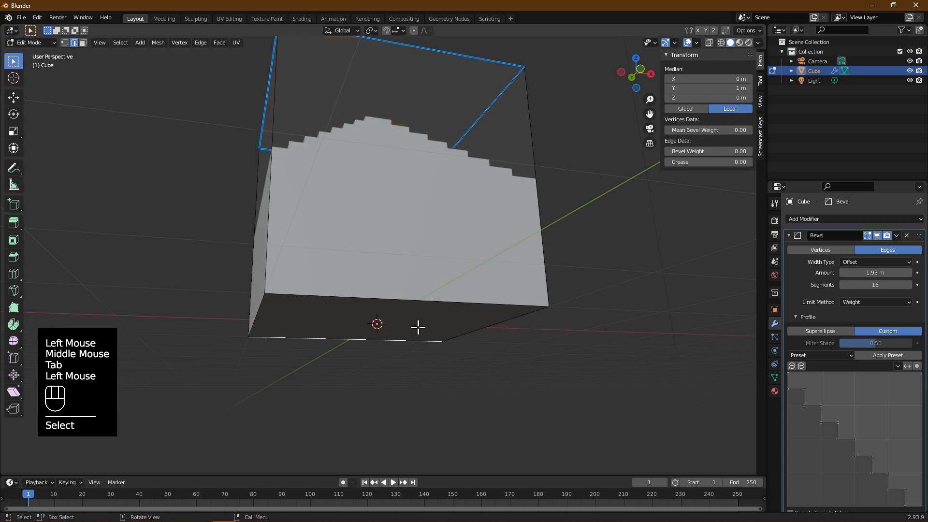
key(3)
click(407, 324)
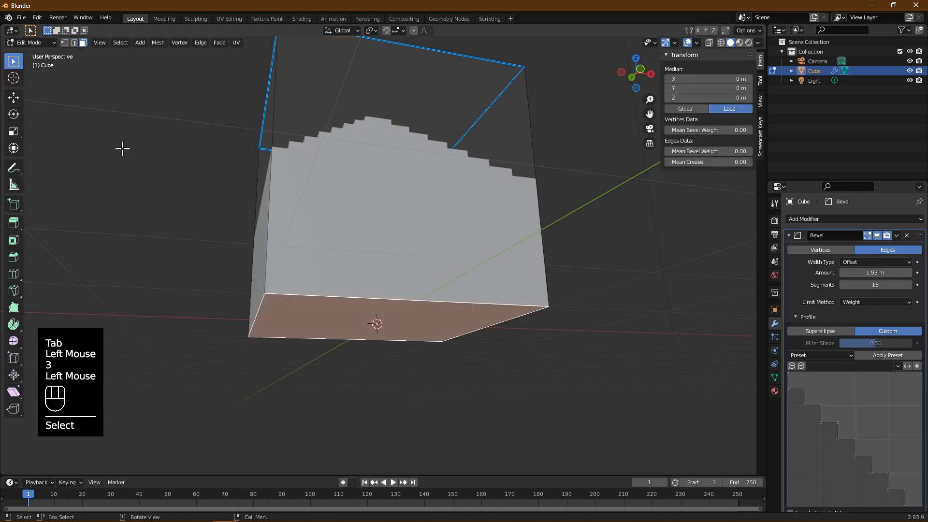
click(13, 97)
middle_drag(435, 251, 363, 292)
drag(359, 292, 393, 204)
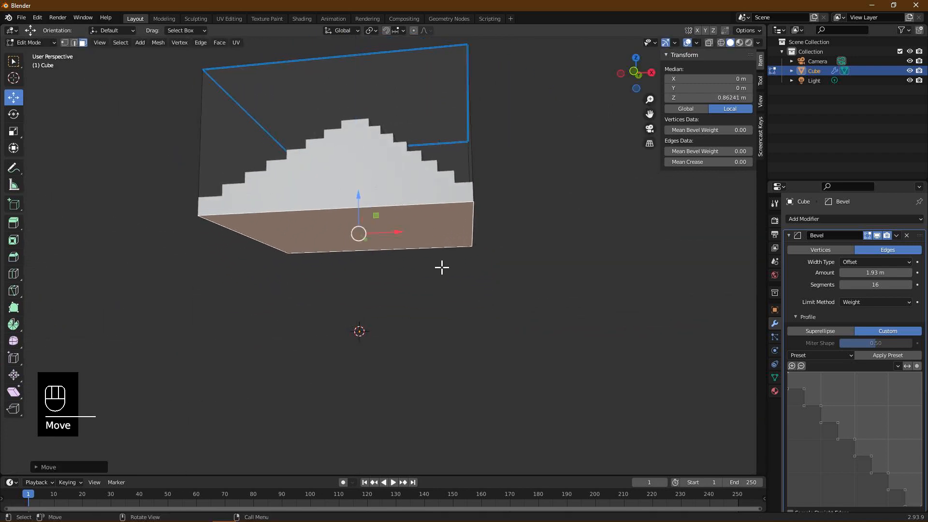
middle_drag(441, 266, 460, 285)
key(Tab)
Step: Darken the material's base color to a grey with value 0.190 and set its roughness to 0.194
middle_drag(477, 253, 524, 270)
click(775, 391)
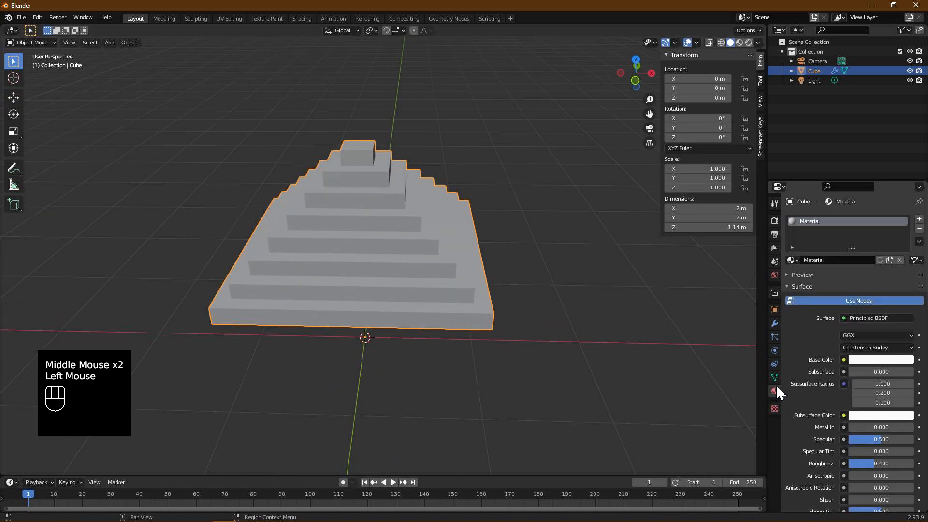
click(868, 361)
click(904, 253)
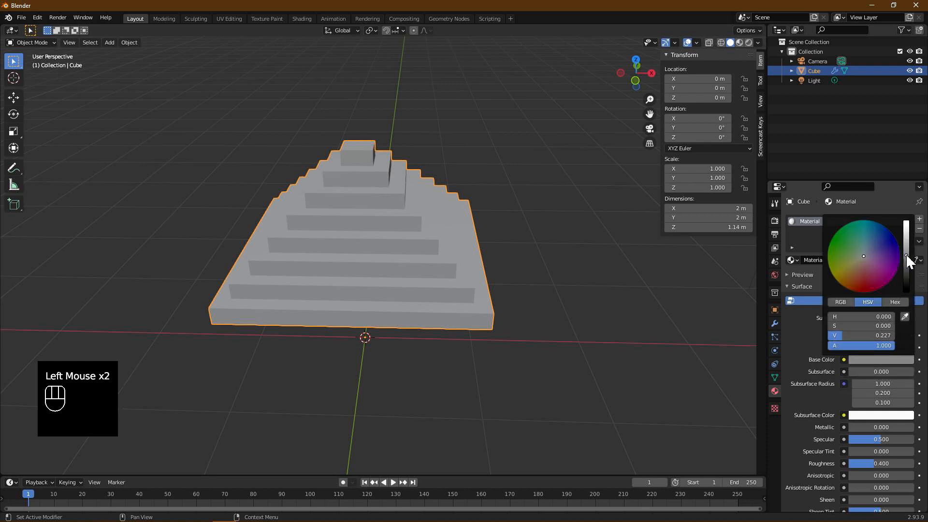
drag(907, 256, 906, 259)
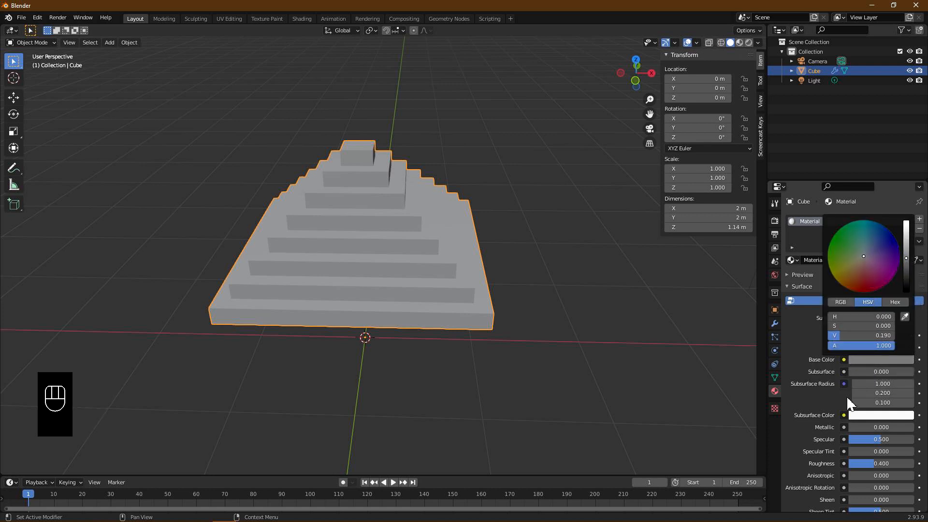
drag(876, 465, 861, 465)
middle_drag(335, 140, 361, 150)
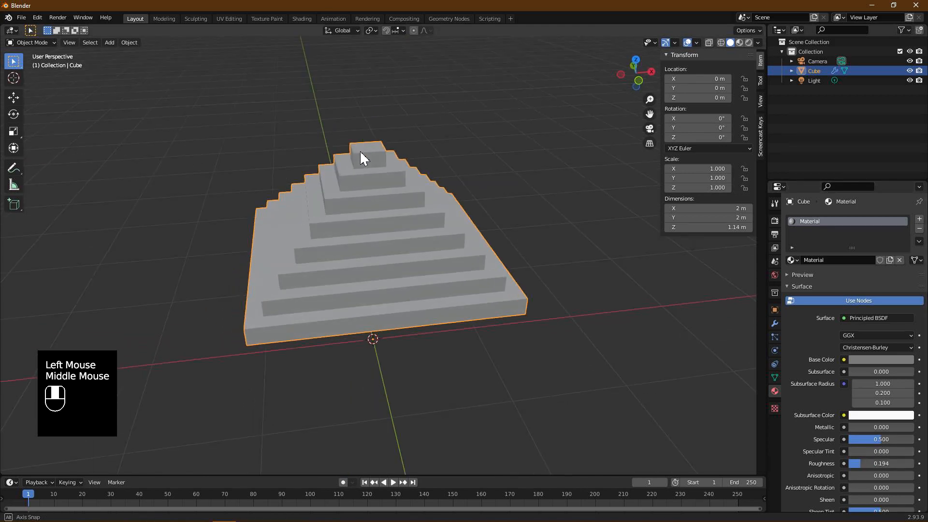
Step: Add a Texture Coordinate node and a Mapping node to the material in the Shading workspace
click(302, 18)
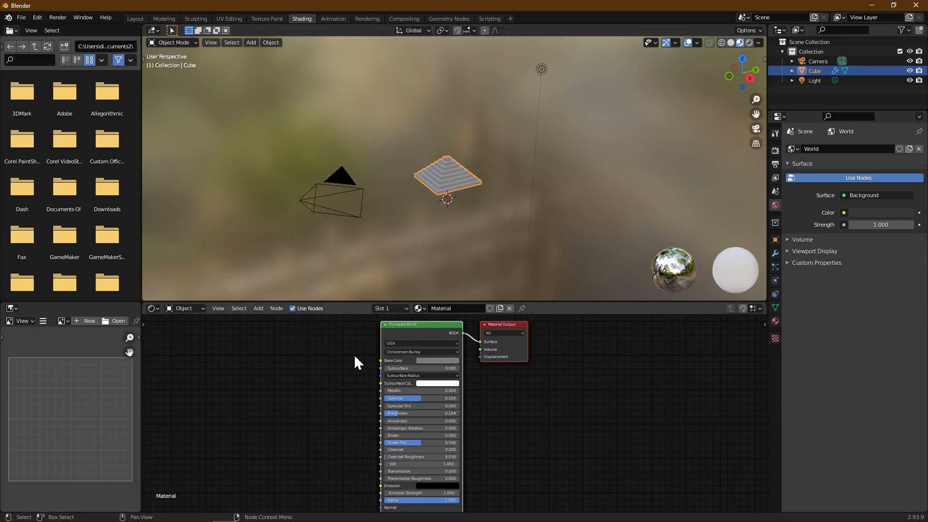
key(shift+a)
mouse_move(208, 366)
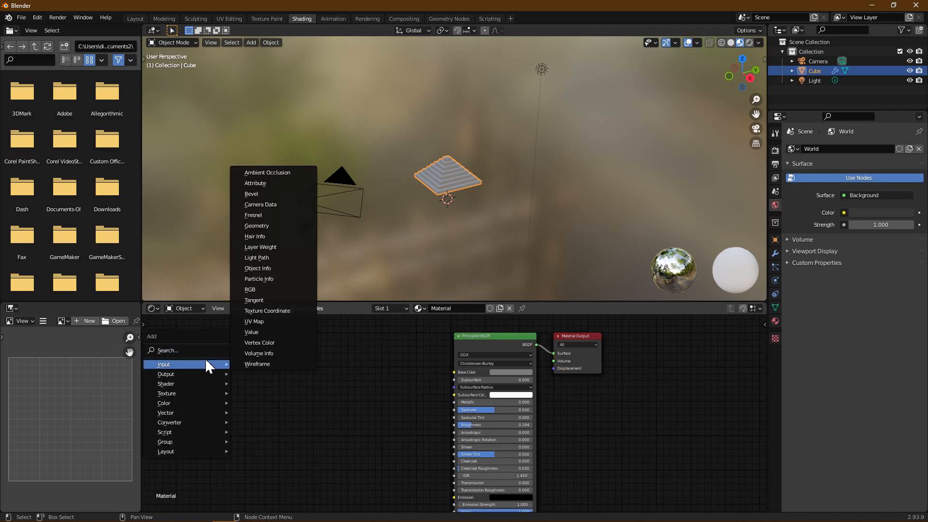
click(272, 311)
click(228, 369)
key(shift+a)
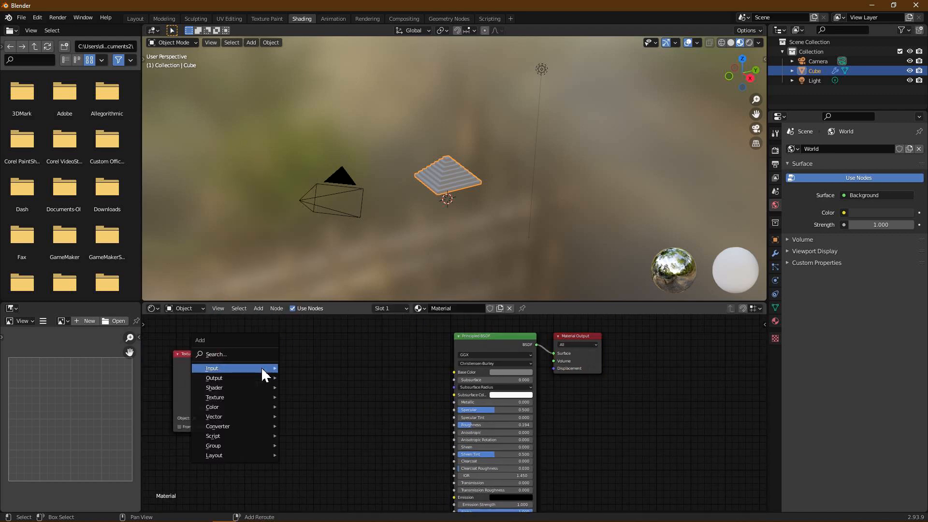
mouse_move(259, 415)
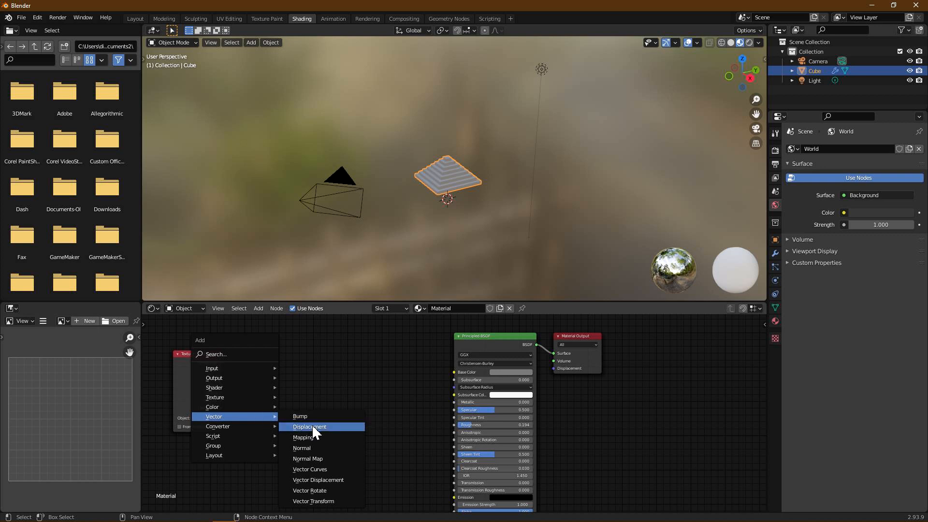
click(319, 439)
click(331, 375)
Step: Add a Musgrave Texture node and a Bump node between the Mapping node and the Principled BSDF
key(shift+a)
mouse_move(320, 379)
mouse_move(323, 360)
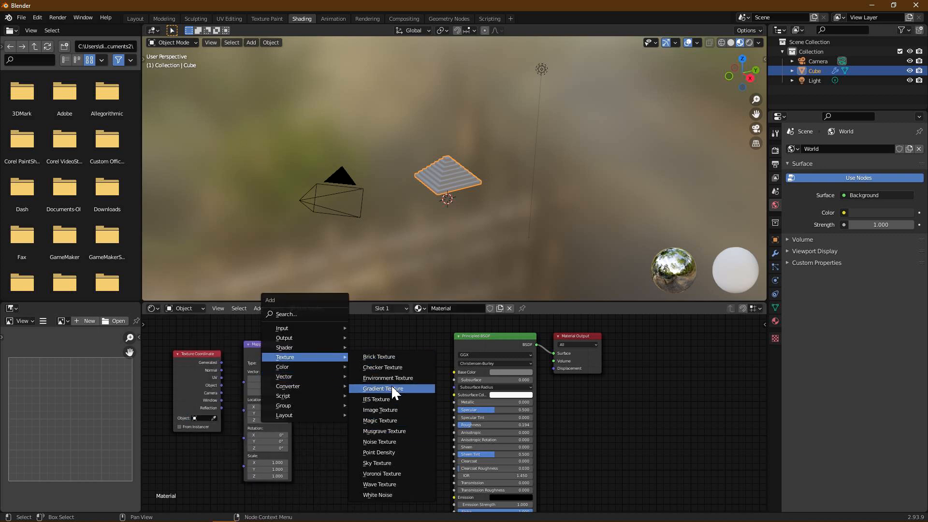
click(383, 430)
click(333, 376)
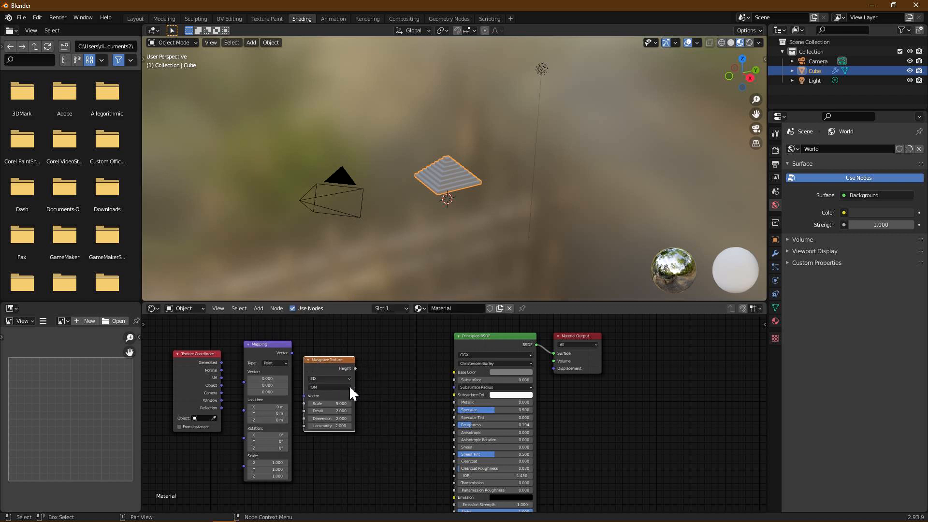
key(shift+a)
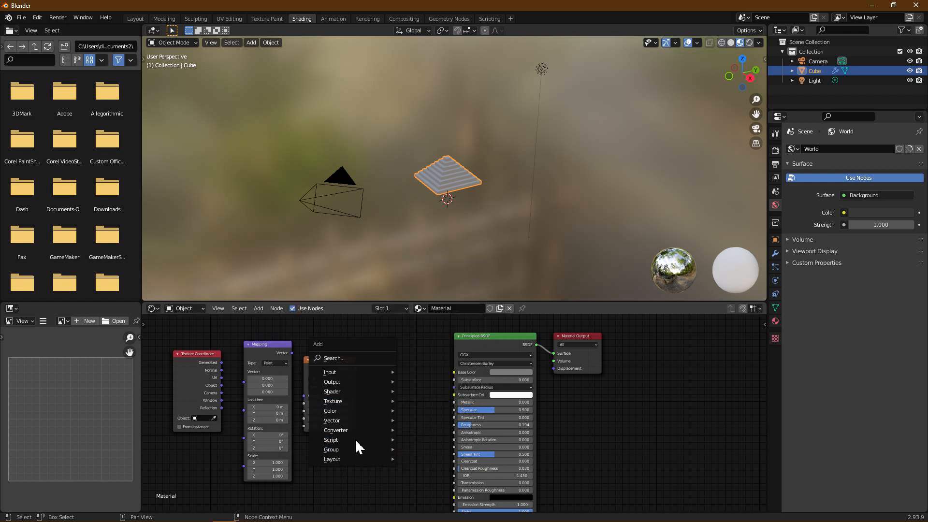
mouse_move(353, 419)
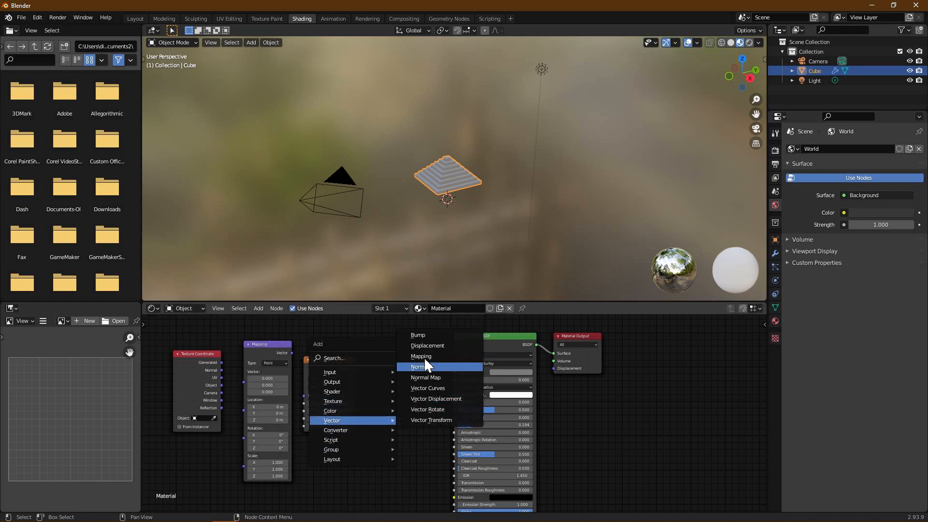
click(438, 337)
click(399, 416)
Step: Link the Object coordinates through Mapping to the Musgrave Vector, Musgrave Height to Bump Height, and Bump Normal to the Principled BSDF Normal
drag(221, 385, 244, 382)
drag(292, 353, 309, 402)
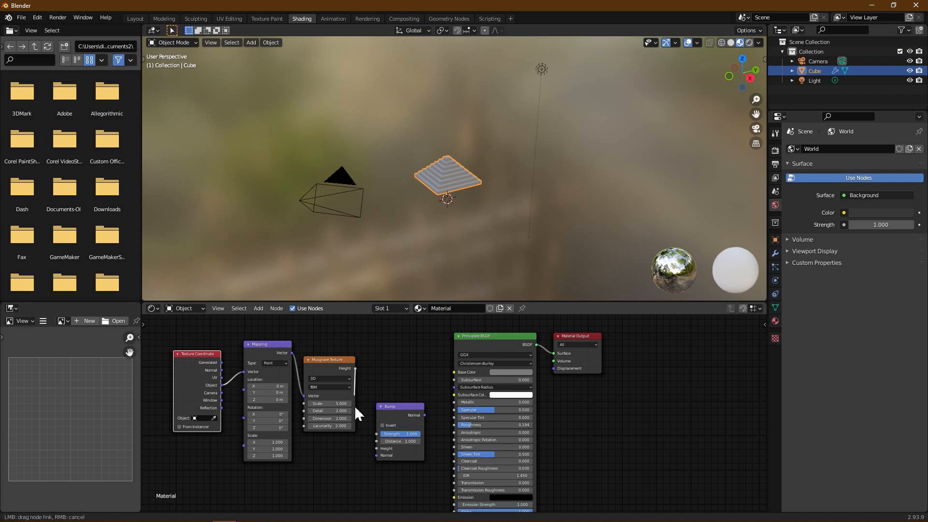
drag(424, 414, 452, 475)
middle_drag(430, 480, 445, 390)
drag(458, 410, 460, 451)
middle_drag(555, 349, 555, 381)
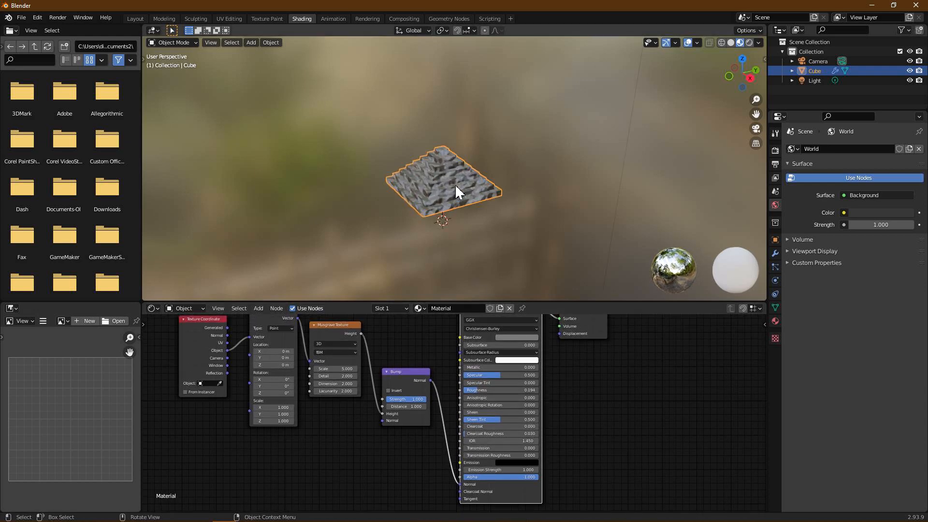
Step: Lower the Bump node's strength to 0.150
scroll(455, 184, up, 5)
middle_drag(435, 187, 440, 166)
drag(416, 400, 381, 400)
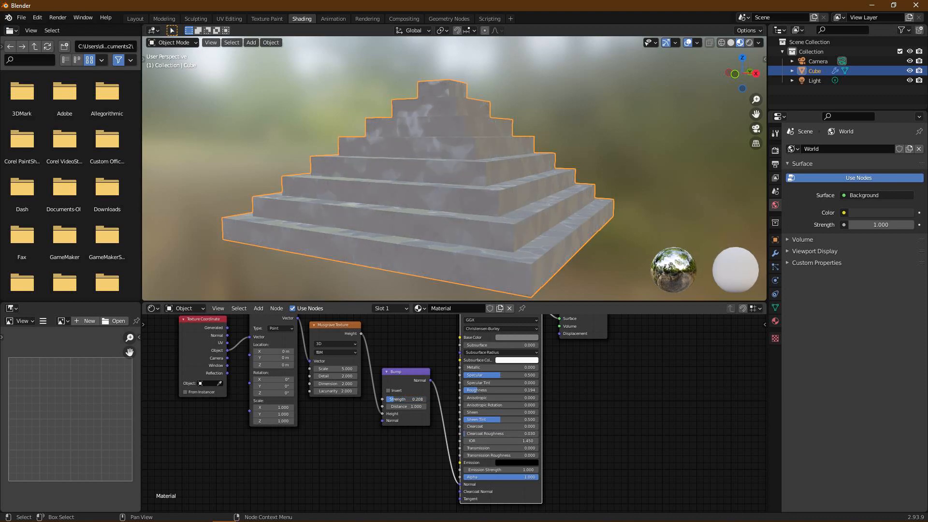
Step: Set the Musgrave Texture's scale to 6.100, detail to 6.000 and dimension to 0.800, and darken the Base Color to a value of 0.092
middle_drag(365, 364, 438, 388)
mouse_move(386, 407)
mouse_down()
mouse_move(406, 407)
mouse_move(397, 407)
mouse_up()
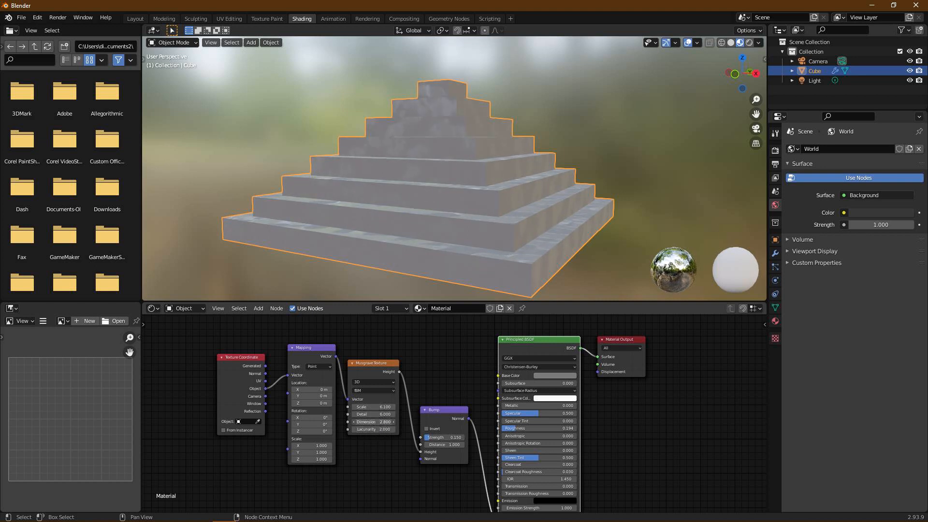
mouse_move(450, 203)
middle_down()
mouse_move(460, 237)
mouse_move(430, 229)
mouse_move(437, 215)
middle_up()
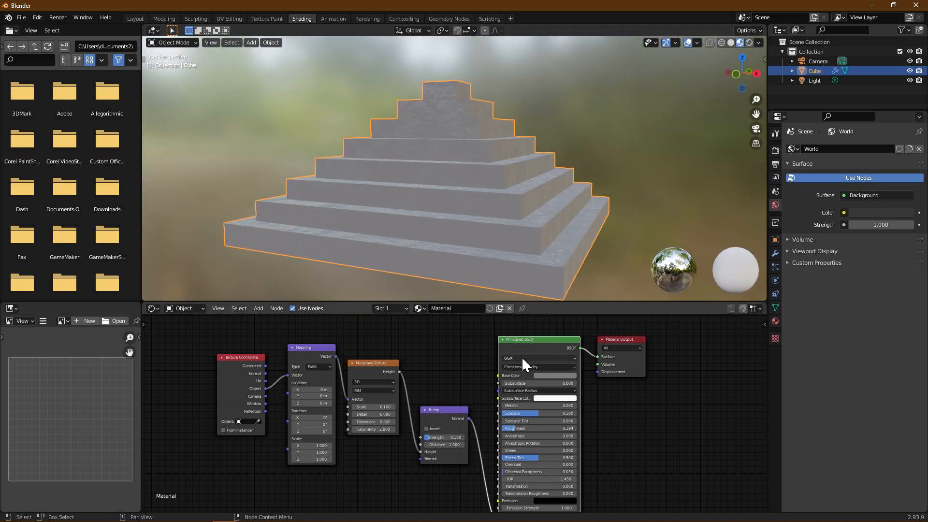
click(543, 376)
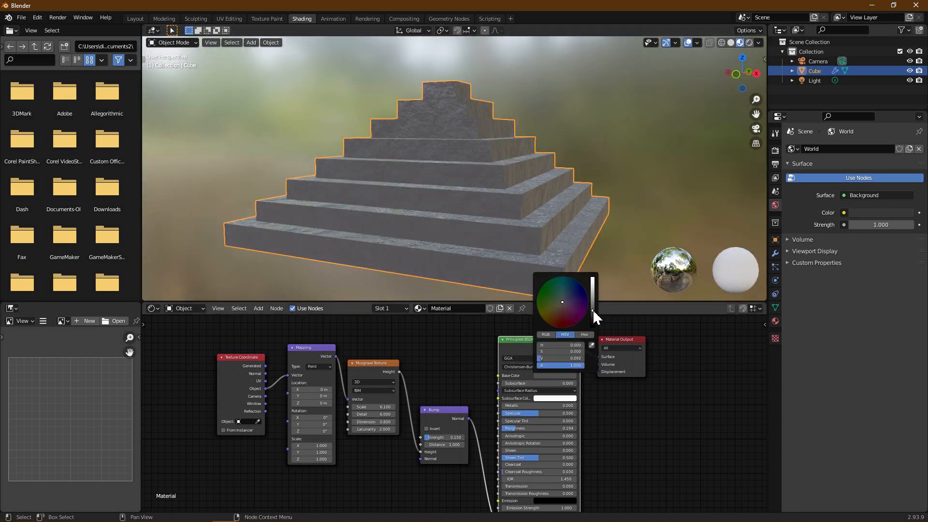
middle_drag(450, 182, 376, 181)
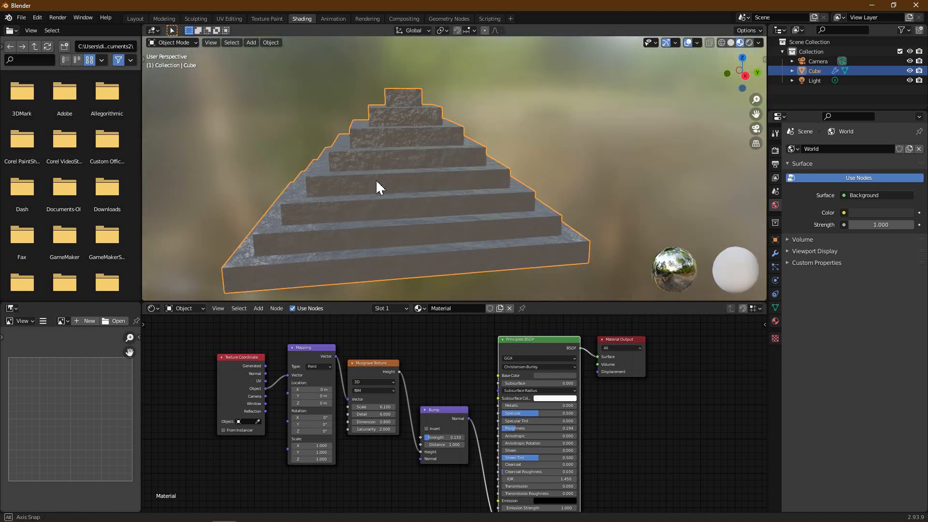
Step: Switch to the Layout workspace and display the pyramid in Material Preview shading
click(135, 19)
scroll(367, 234, down, 2)
scroll(367, 234, up, 2)
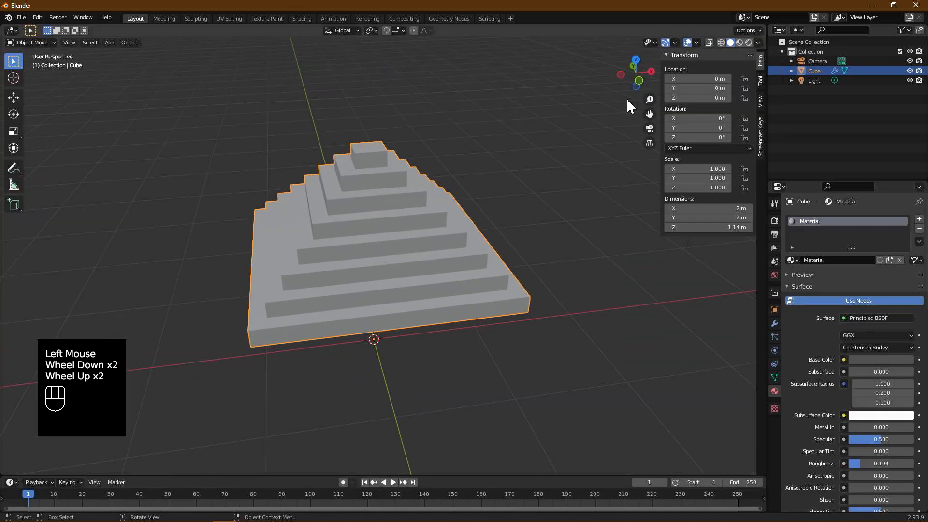
click(740, 42)
middle_drag(606, 128, 419, 187)
click(345, 208)
scroll(385, 242, down, 2)
mouse_move(384, 244)
middle_down()
mouse_move(407, 254)
mouse_move(332, 265)
mouse_move(387, 249)
mouse_move(364, 199)
mouse_move(363, 227)
mouse_move(383, 238)
middle_up()
Step: Lower the entire pyramid mesh in Edit Mode from the front view toward the grid floor at the origin
key(Tab)
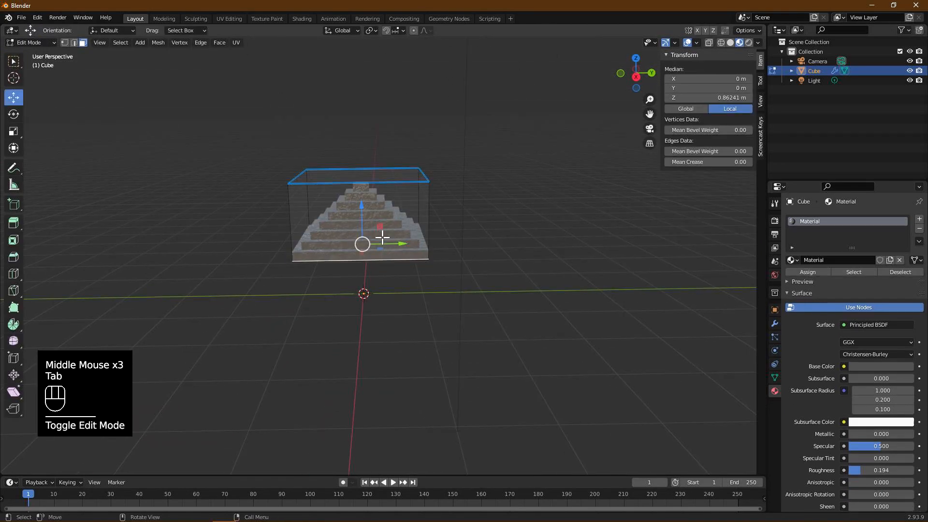
scroll(414, 314, up, 1)
key(KP_1)
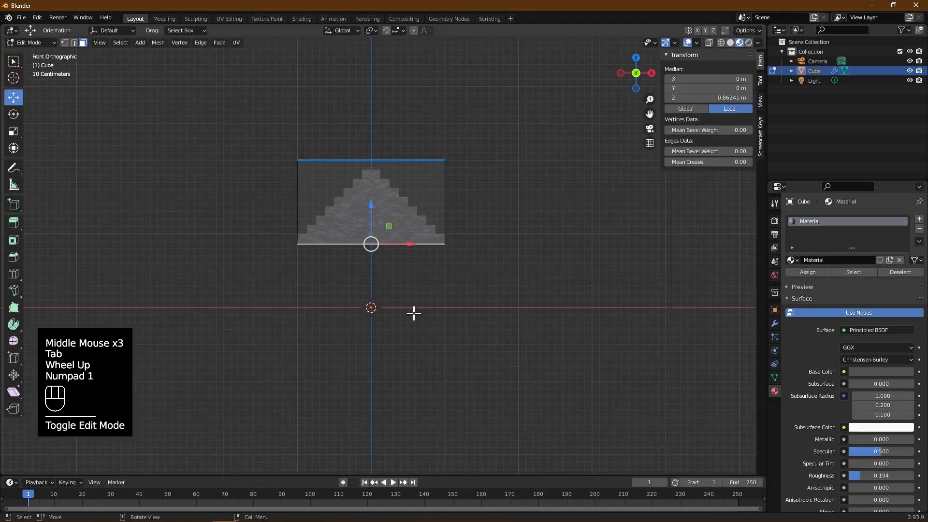
drag(377, 208, 377, 251)
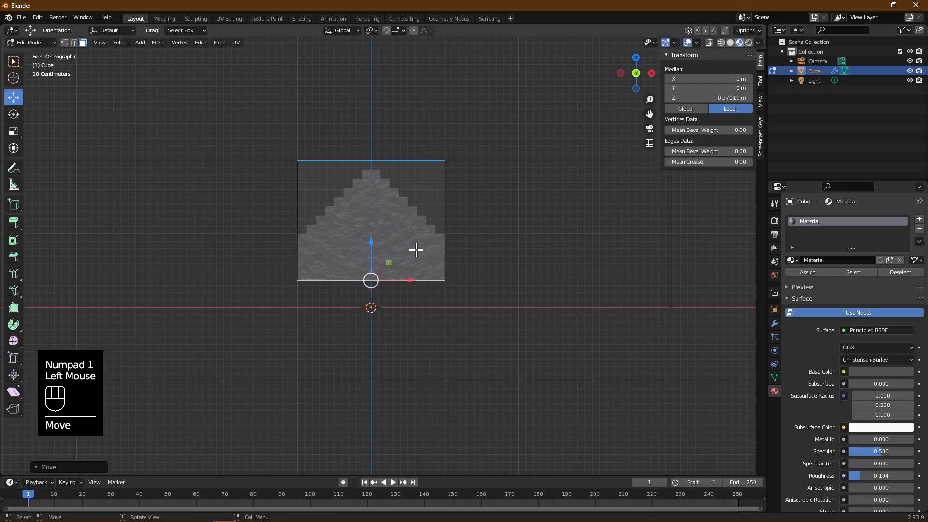
key(ctrl+z)
key(a)
drag(377, 174, 387, 253)
middle_drag(387, 253, 464, 334)
key(Tab)
click(382, 296)
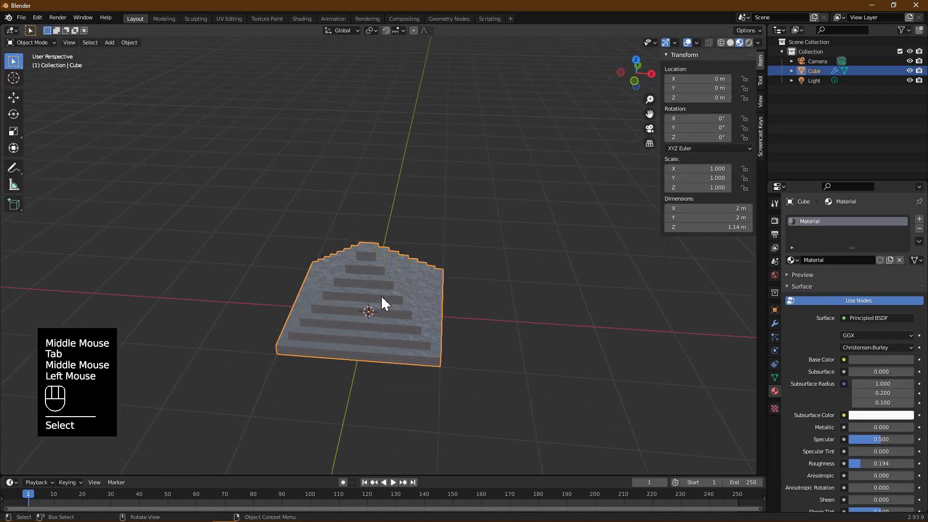
Step: Move the finished pyramid about 10.2 m along the X axis to clear the origin
click(13, 97)
scroll(384, 255, down, 4)
drag(419, 280, 688, 300)
scroll(372, 292, up, 3)
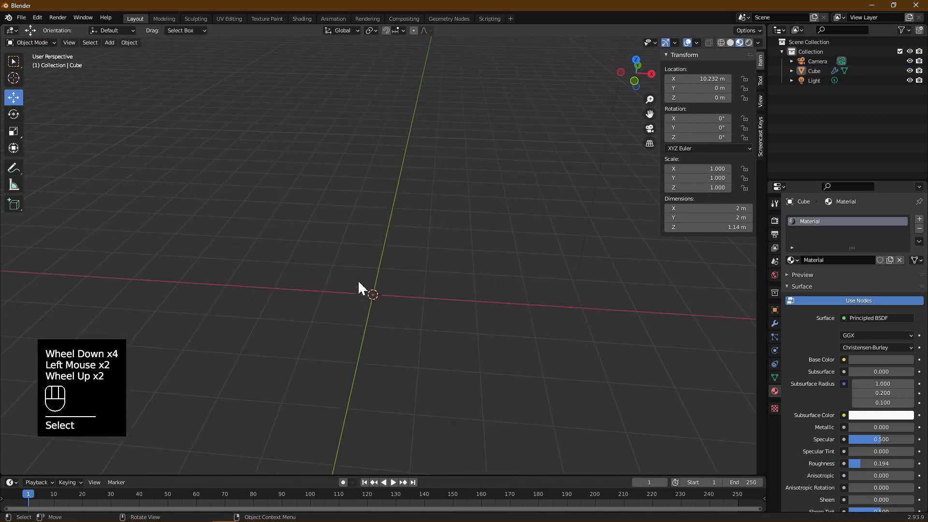
Step: Add a new cube at the origin and enter Edit Mode on it
key(shift+a)
mouse_move(381, 289)
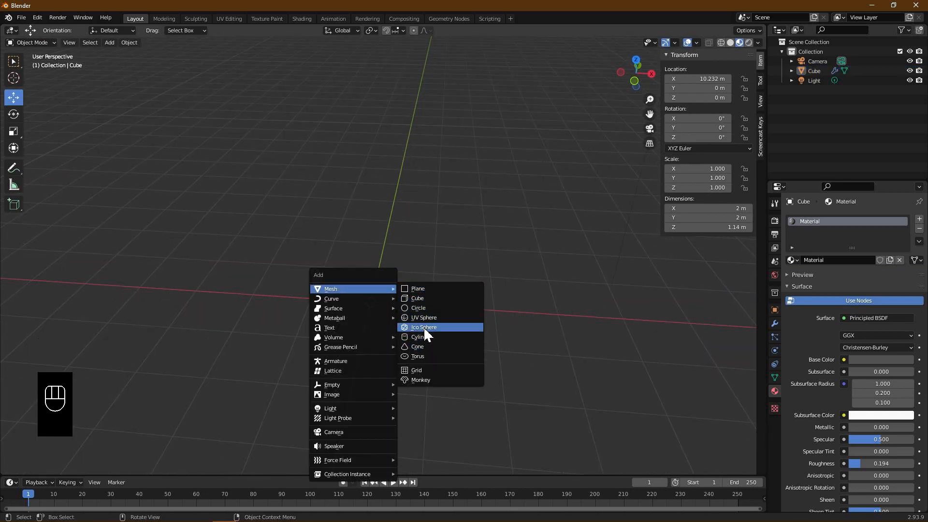
click(418, 298)
scroll(410, 304, up, 2)
middle_drag(384, 292, 371, 241)
key(Tab)
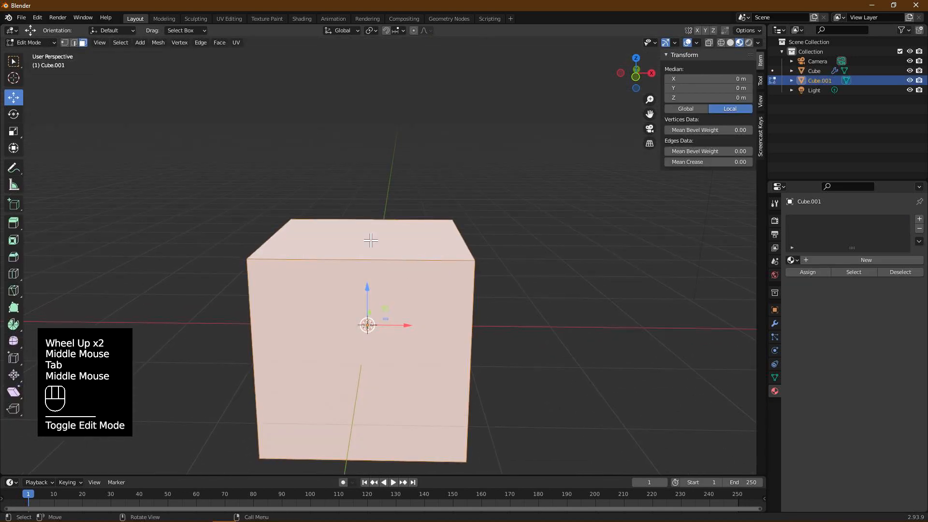
Step: Merge the new cube's top face into a single point at its center
key(3)
click(370, 241)
middle_drag(413, 271, 408, 276)
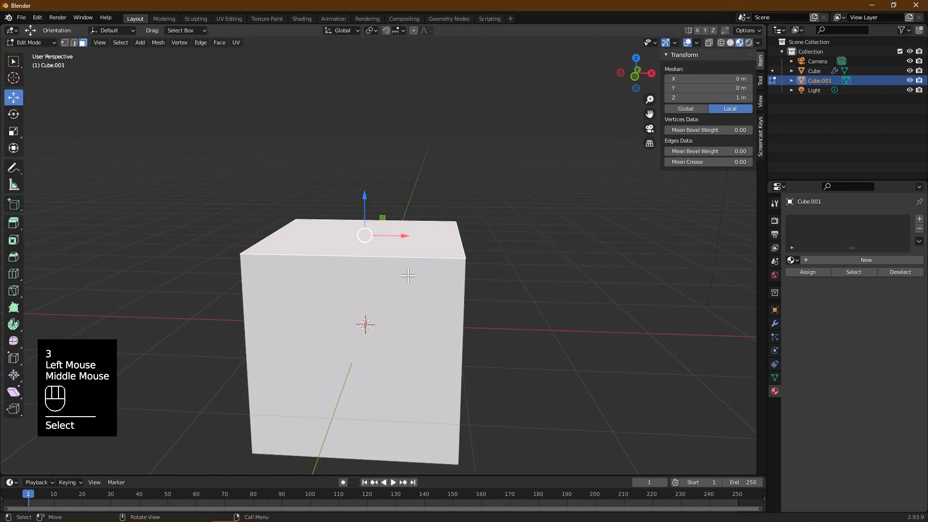
key(m)
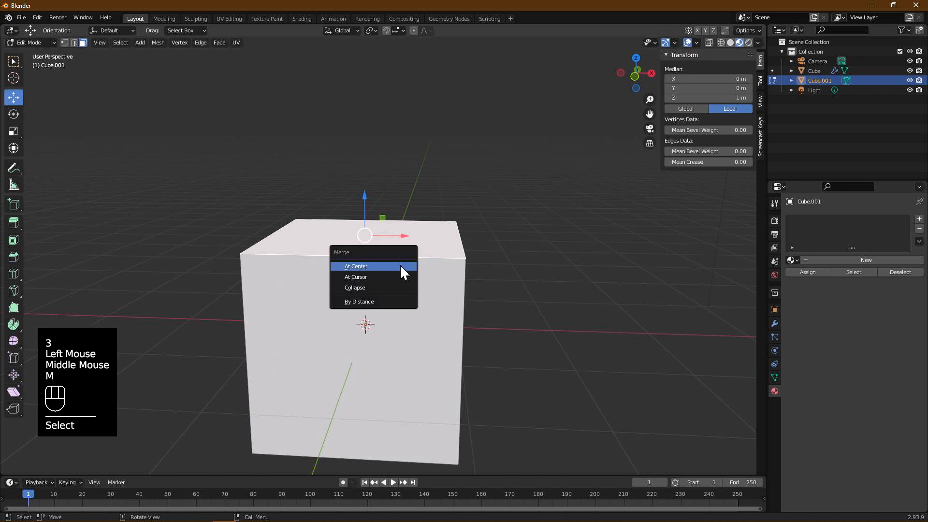
click(377, 277)
Step: Raise the bottom face of the pointed shape to about Z 0 m in the front view
scroll(377, 278, down, 2)
middle_drag(377, 278, 405, 258)
mouse_move(411, 352)
middle_down()
mouse_move(368, 367)
mouse_move(440, 349)
mouse_move(402, 358)
middle_up()
key(3)
click(370, 360)
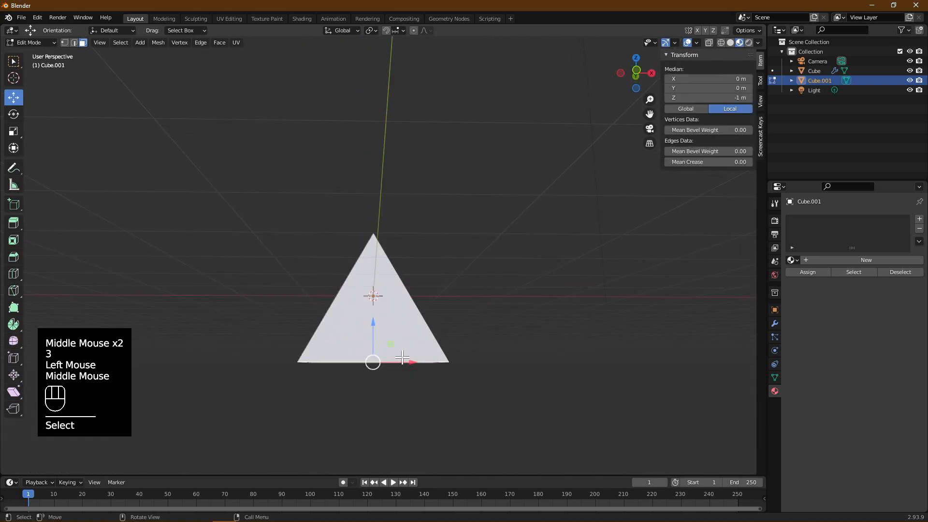
key(KP_1)
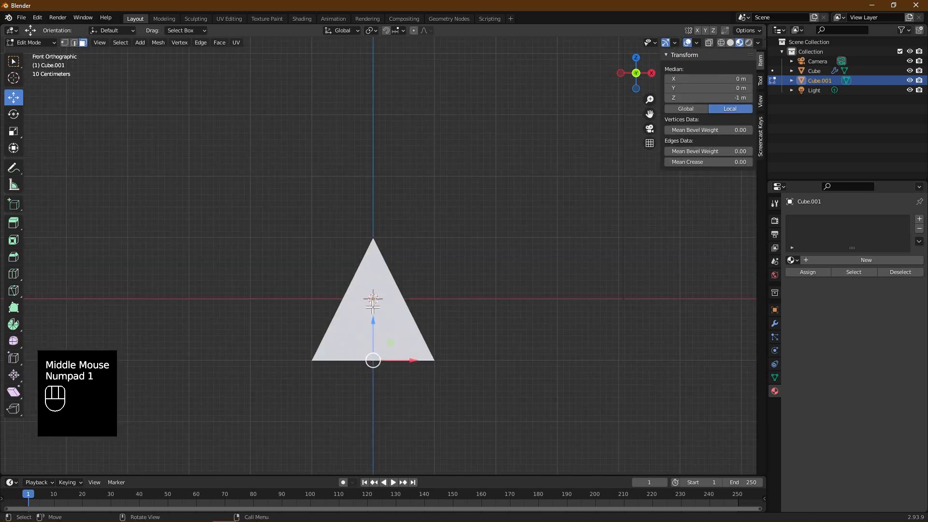
drag(376, 330, 377, 294)
Step: Extrude the pyramid's bottom face slightly downward to form a thin base slab
click(346, 354)
scroll(359, 352, up, 2)
middle_drag(359, 353, 350, 334)
click(334, 327)
key(e)
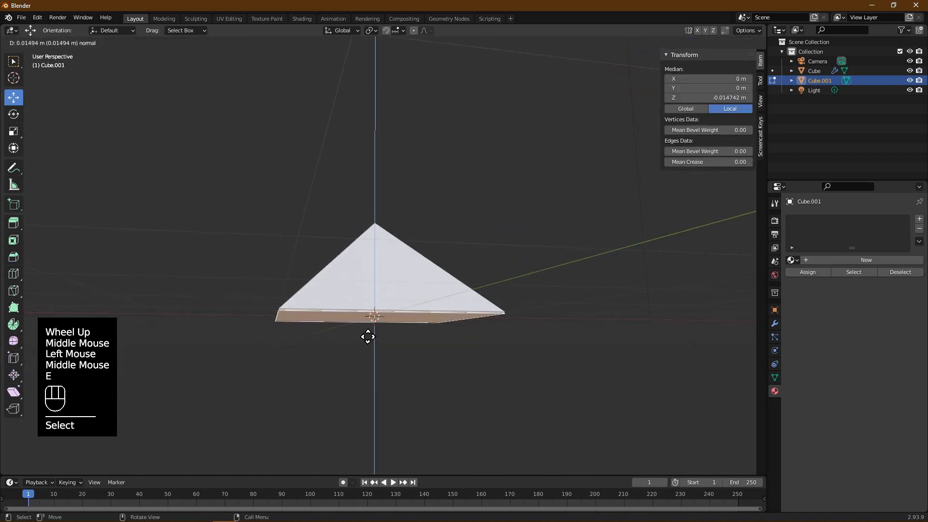
click(367, 348)
middle_drag(367, 348, 416, 344)
Step: Set the mean bevel weight to 1.00 on the edge loop between the sloped sides and the base slab
click(424, 329)
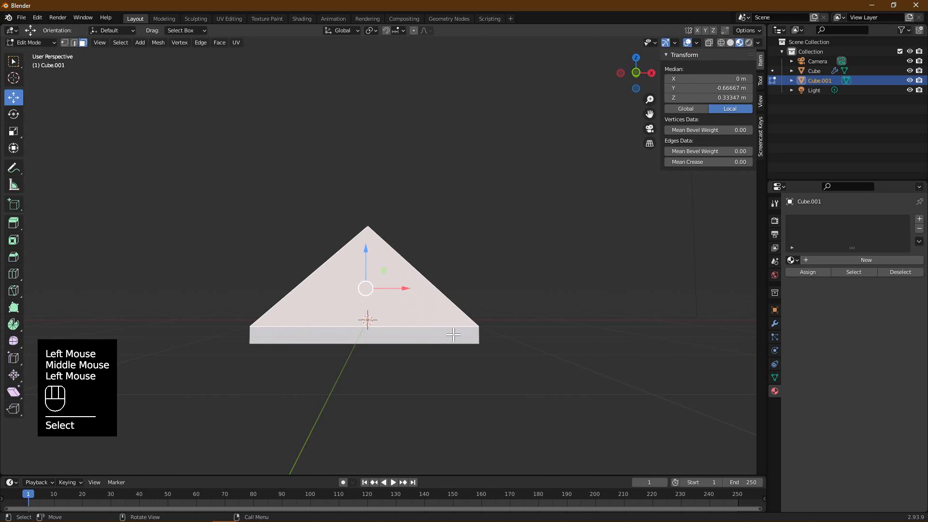
key(2)
middle_drag(473, 342, 176, 330)
alt+click(428, 341)
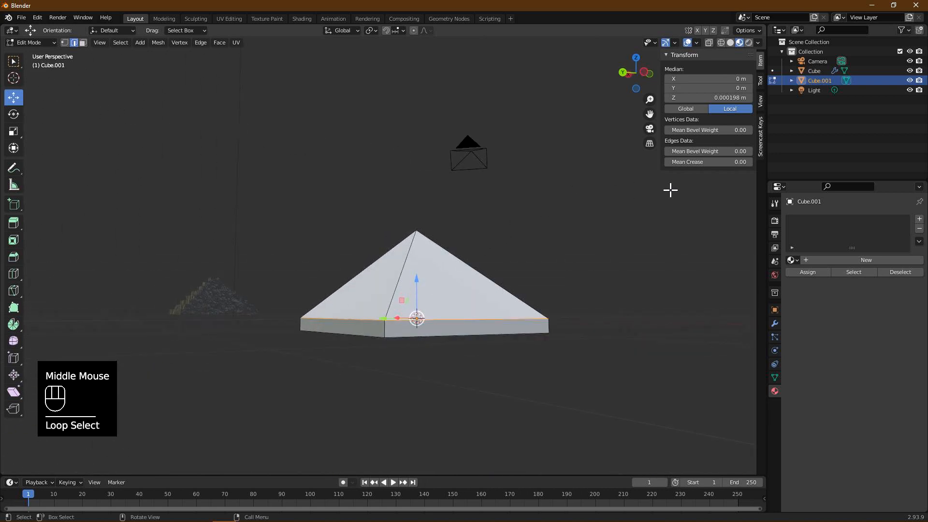
click(709, 162)
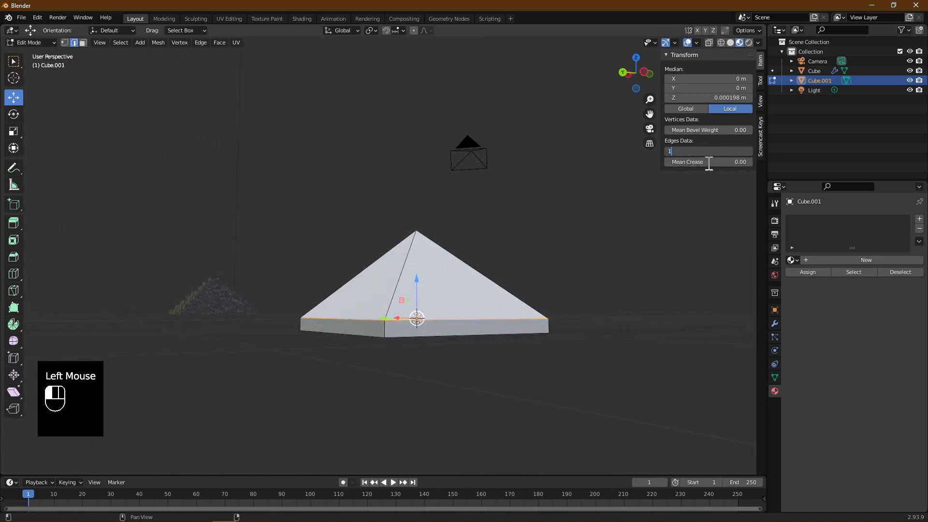
Step: Assign the existing stone material named Material to the new pyramid
click(774, 323)
click(775, 391)
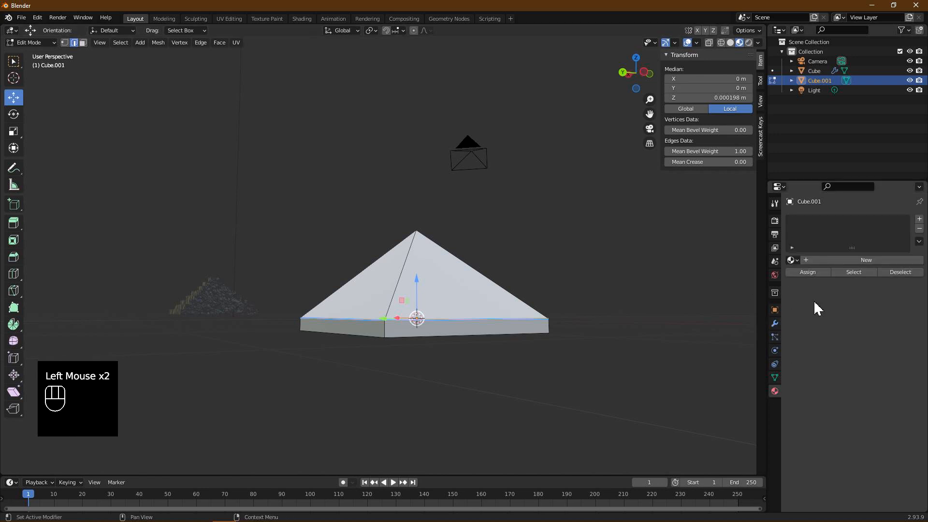
drag(791, 261, 800, 273)
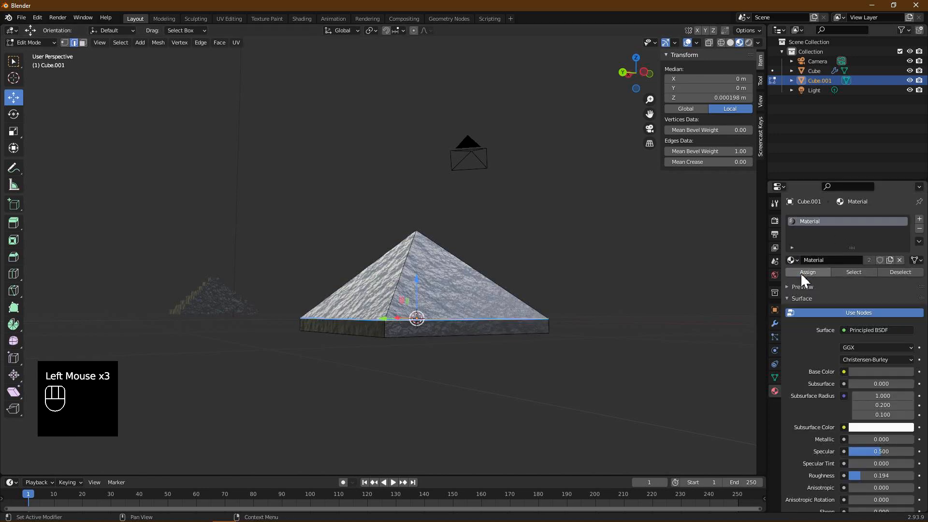
middle_drag(487, 275, 572, 289)
scroll(518, 306, up, 1)
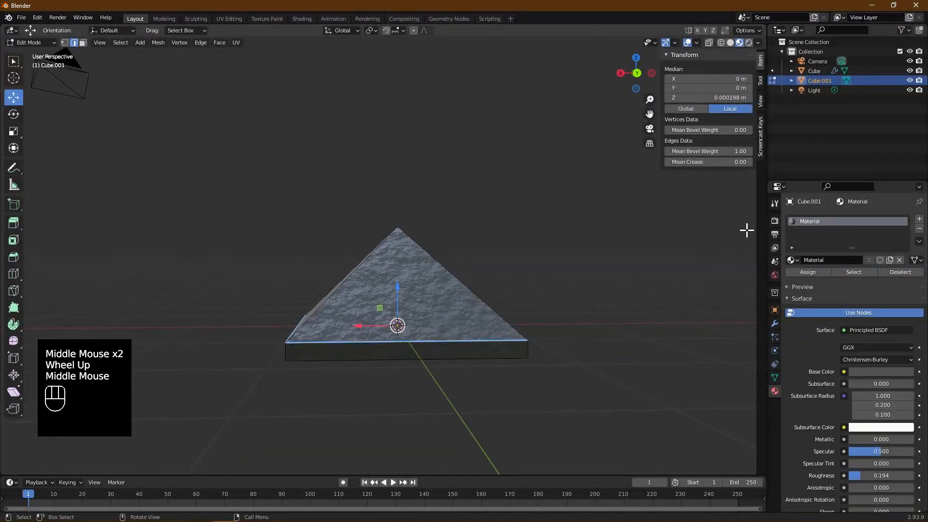
Step: Add a Bevel modifier to the new pyramid with 6 segments and the limit method set to Weight
click(775, 323)
click(803, 219)
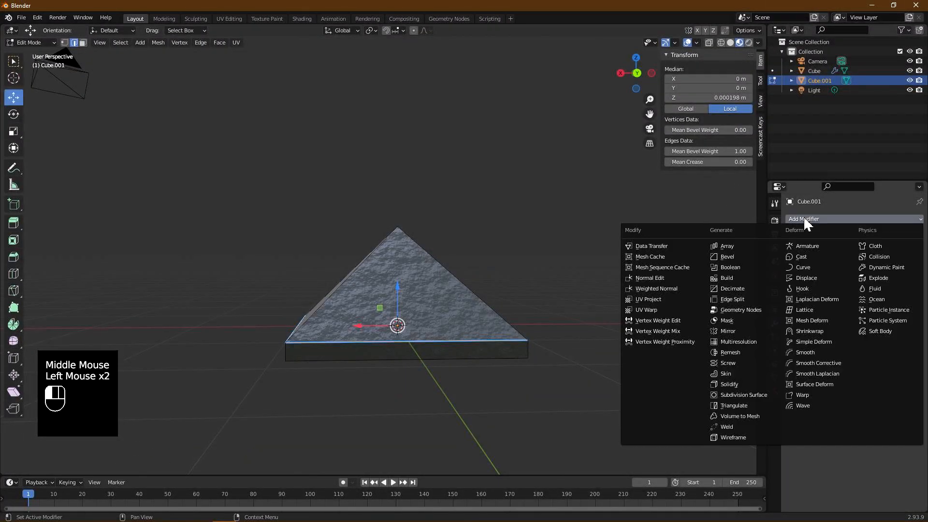
click(754, 257)
middle_drag(696, 267, 555, 286)
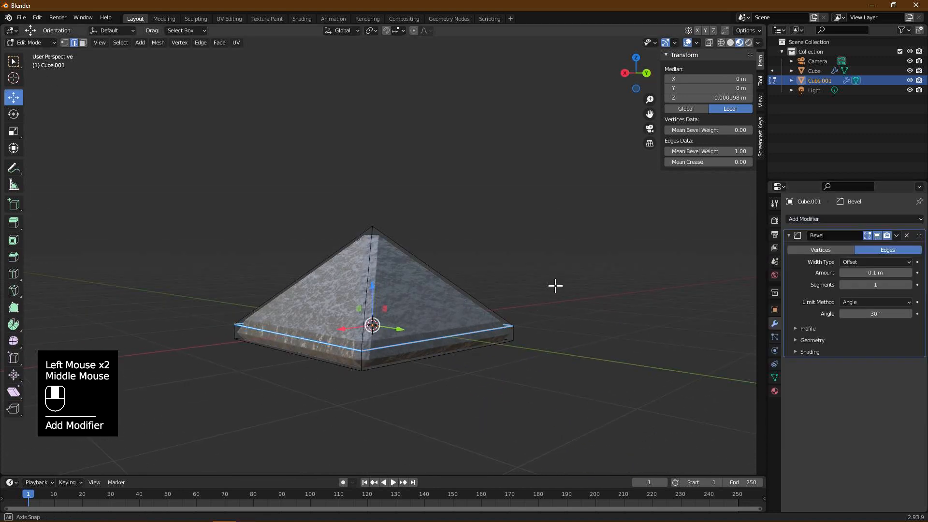
click(909, 285)
middle_drag(503, 313, 539, 317)
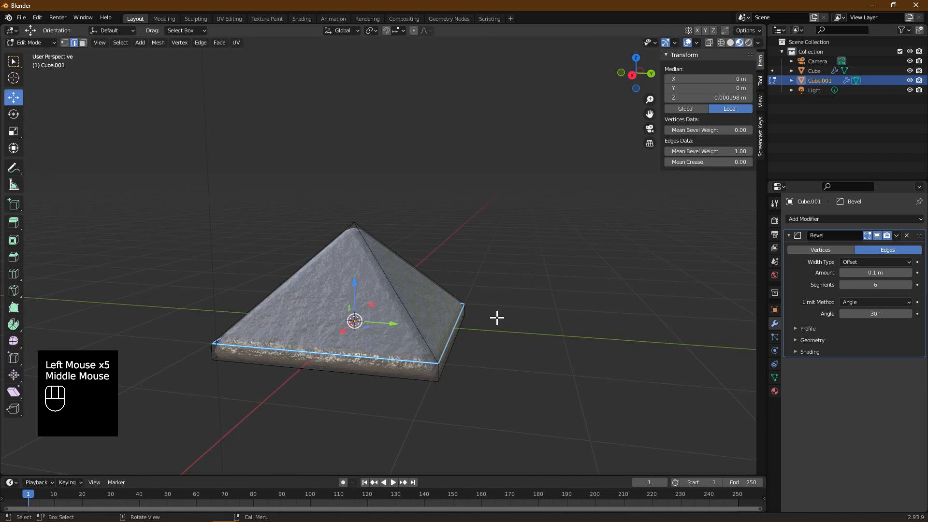
click(871, 300)
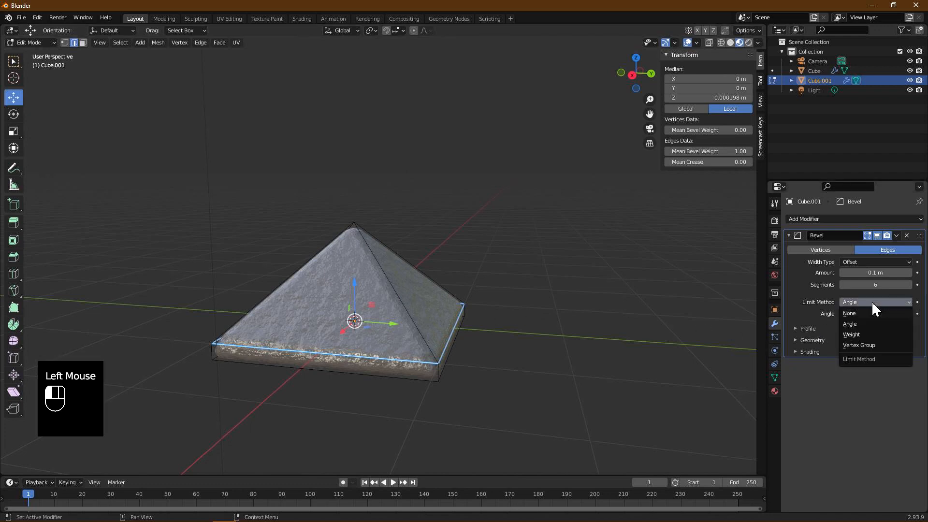
click(862, 330)
middle_drag(582, 355, 544, 339)
Step: Switch the bevel profile to Custom and choose the Steps preset
click(801, 318)
click(886, 331)
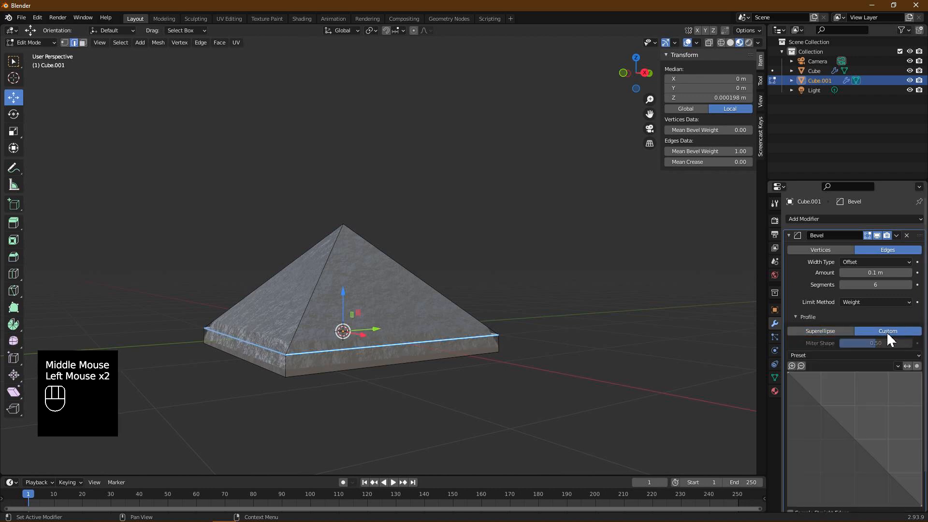
click(820, 356)
click(875, 403)
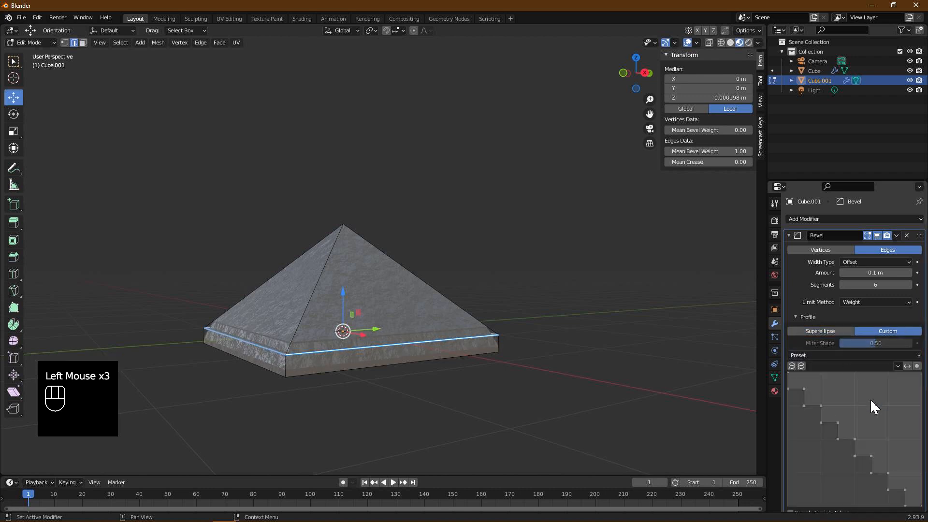
middle_drag(467, 303, 558, 305)
Step: Raise the bevel segments to 21 and the bevel amount to 1.9 m
drag(859, 291, 899, 272)
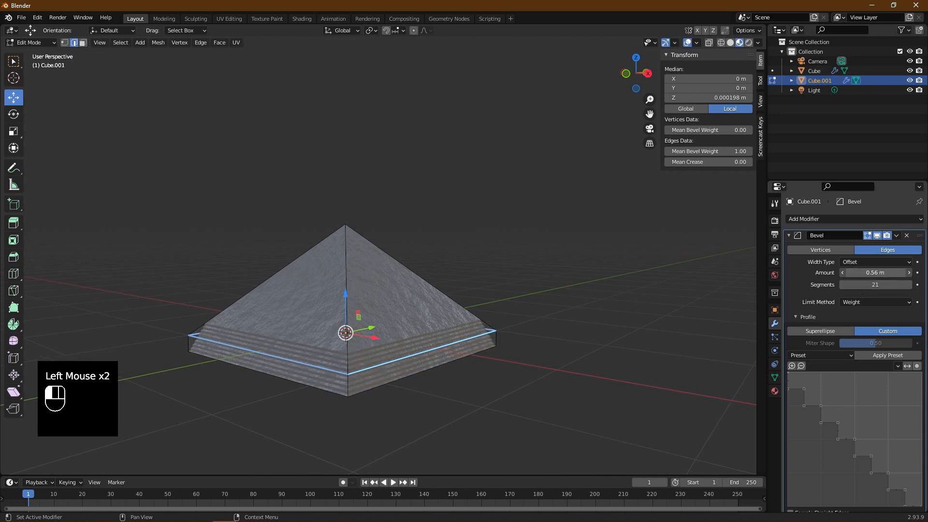
drag(874, 272, 884, 273)
Step: Move the pyramid's bottom face down to about Z -1.27 m
scroll(371, 283, down, 2)
middle_drag(369, 321, 389, 337)
click(370, 324)
key(3)
click(370, 323)
drag(374, 280, 369, 376)
middle_drag(452, 348, 463, 372)
Step: Reduce the bevel segments to 16
click(843, 284)
click(843, 284)
click(842, 284)
click(843, 284)
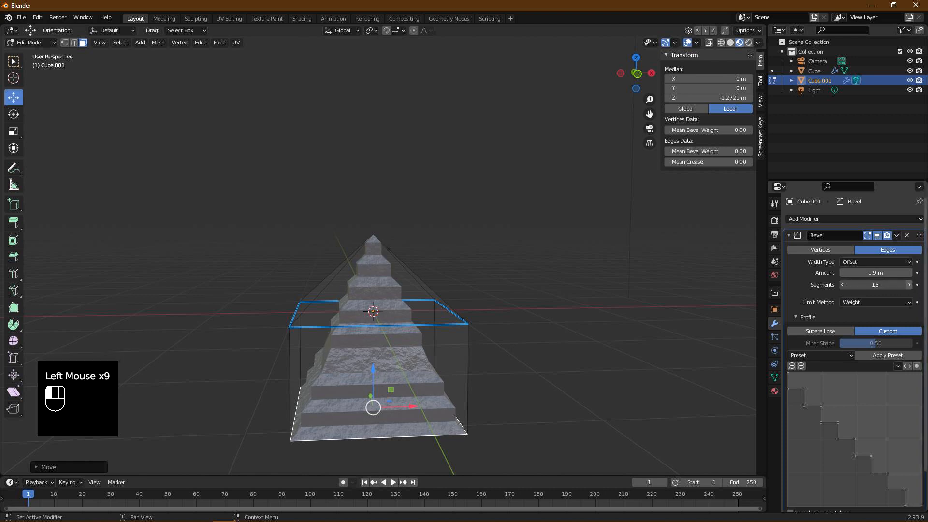
middle_drag(683, 296, 405, 261)
Step: Lower the pyramid's apex vertex to about the height of the origin
key(Tab)
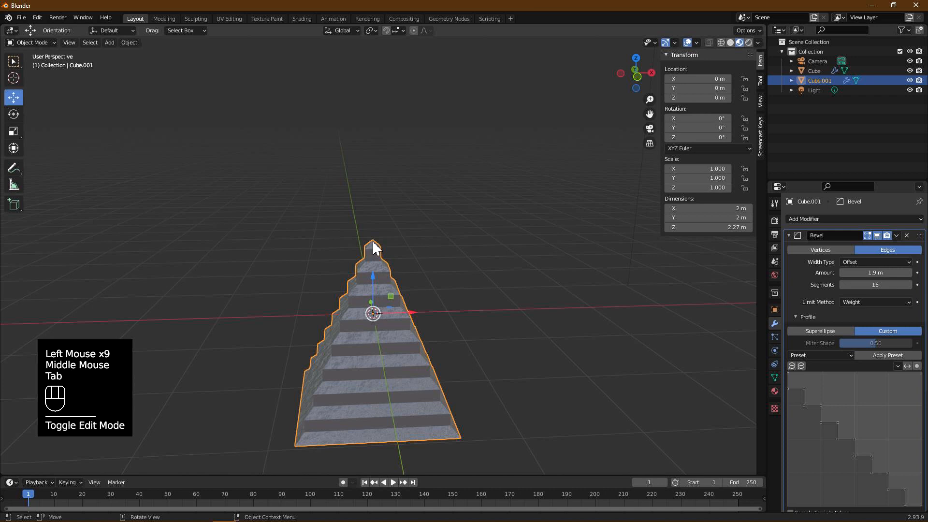
key(Tab)
key(1)
click(398, 253)
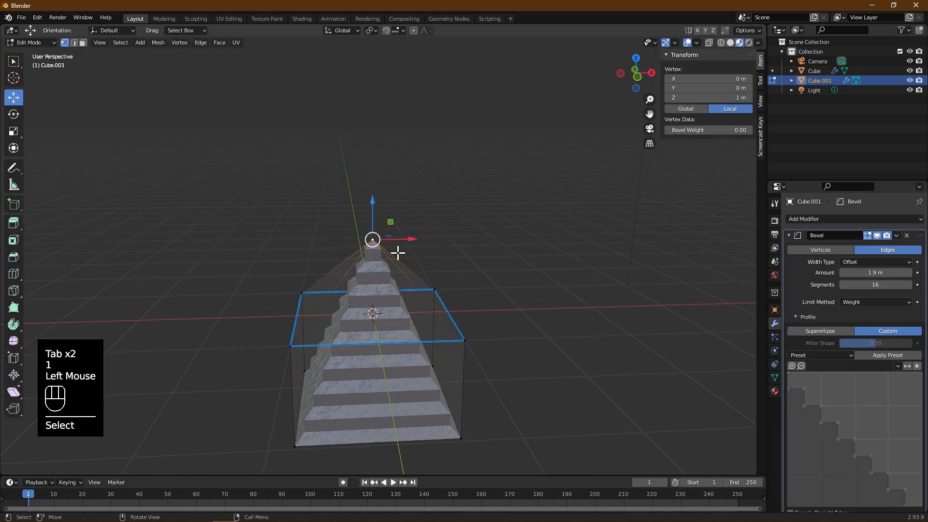
drag(381, 209, 390, 292)
Step: Raise the pyramid's bottom face to about Z -1.14 m and return to Object Mode
mouse_move(427, 325)
middle_down()
mouse_move(420, 290)
mouse_move(414, 313)
middle_up()
click(372, 396)
key(Tab)
click(365, 392)
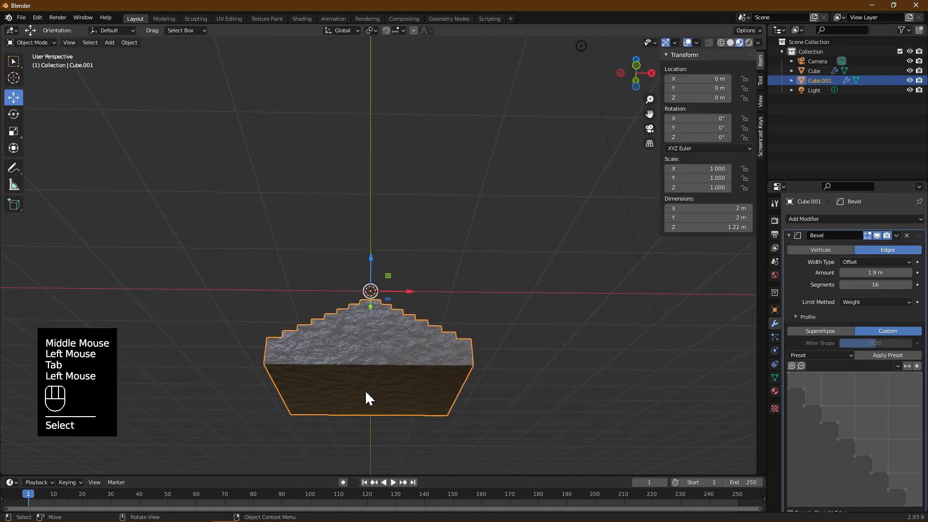
key(Tab)
click(372, 397)
key(3)
click(370, 395)
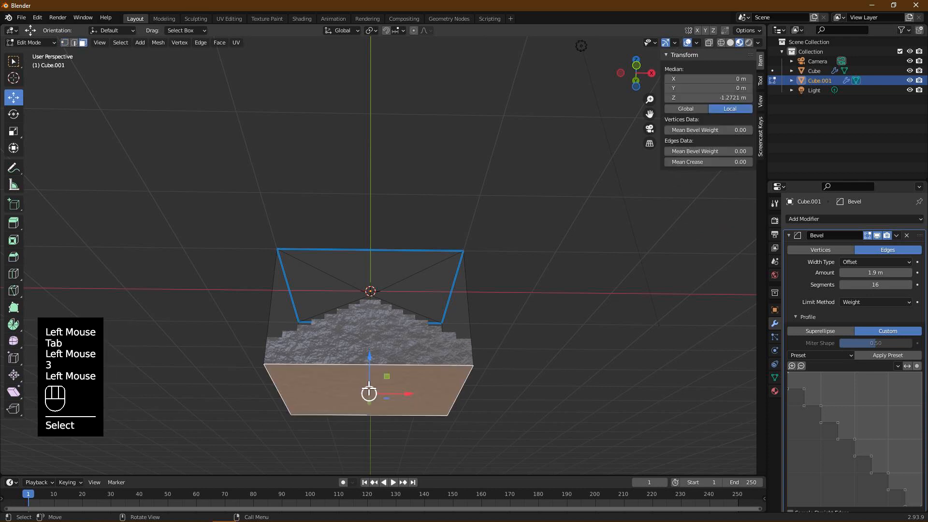
drag(377, 365, 381, 352)
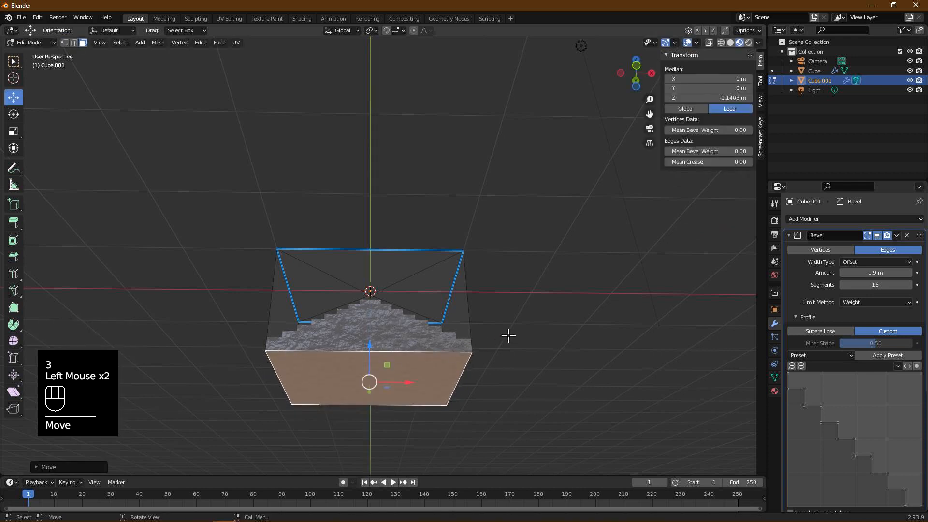
click(499, 334)
middle_drag(497, 335, 414, 307)
scroll(324, 367, down, 1)
key(Tab)
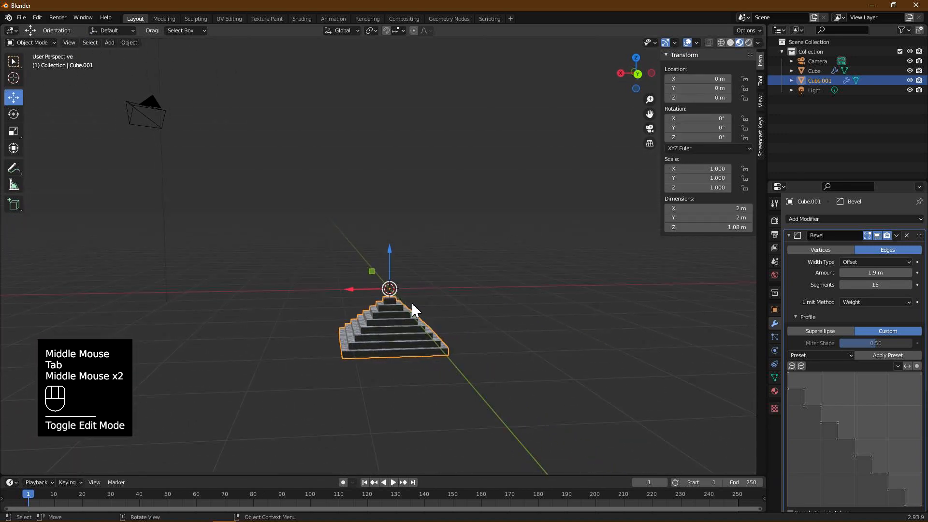
Step: In front view, move the pyramid's whole mesh up about 1.15 m so its base sits at the origin's height
key(KP_1)
key(Tab)
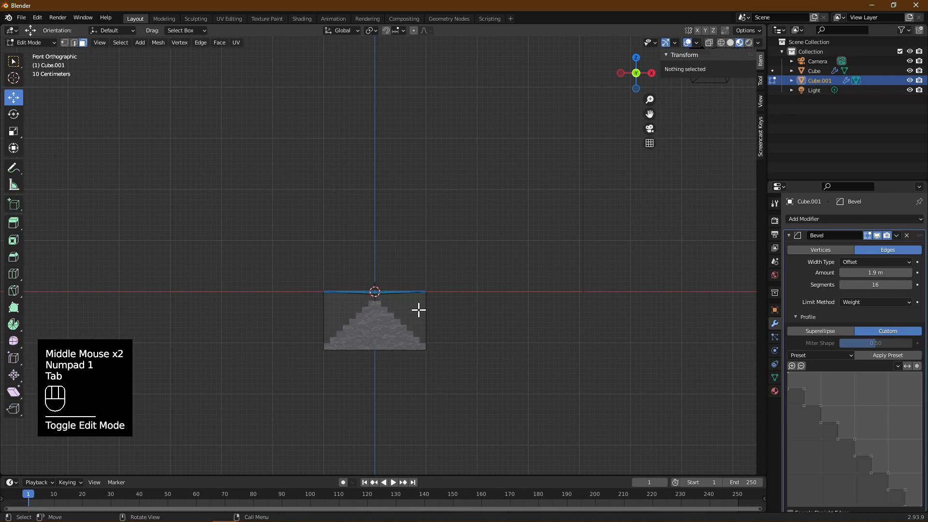
key(a)
drag(380, 289, 396, 227)
click(498, 274)
middle_drag(498, 273, 445, 290)
key(Tab)
Step: Move the pyramid along X to about 6.49 m and place a duplicate of it near the origin
scroll(444, 289, down, 2)
drag(418, 274, 563, 282)
key(shift+d)
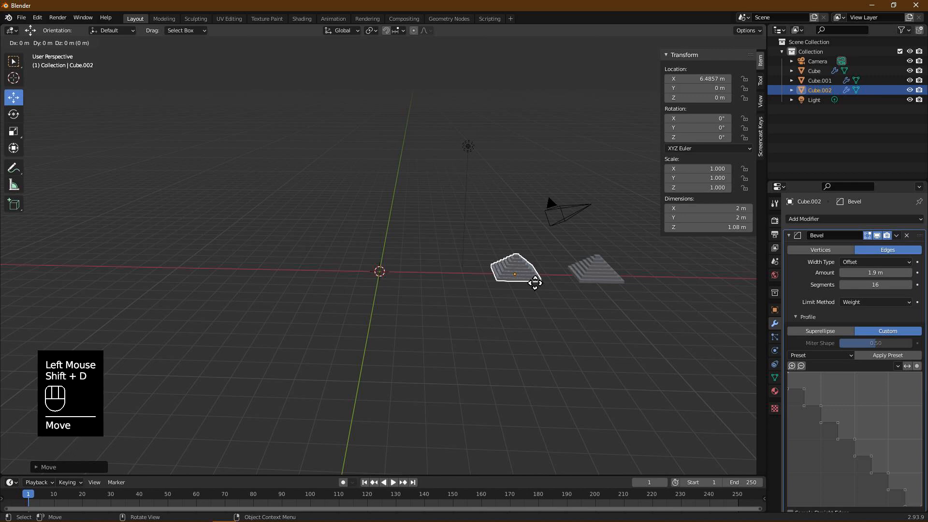
click(393, 268)
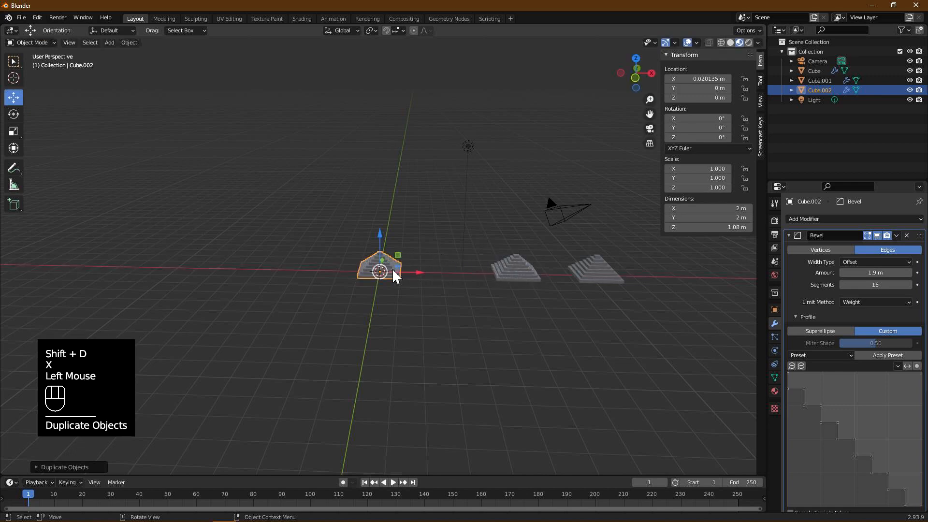
Step: Scale the duplicate's top edge loop outward by about a third and raise it to about Z 1.16 m
scroll(381, 280, up, 3)
middle_drag(381, 279, 394, 232)
scroll(390, 282, up, 2)
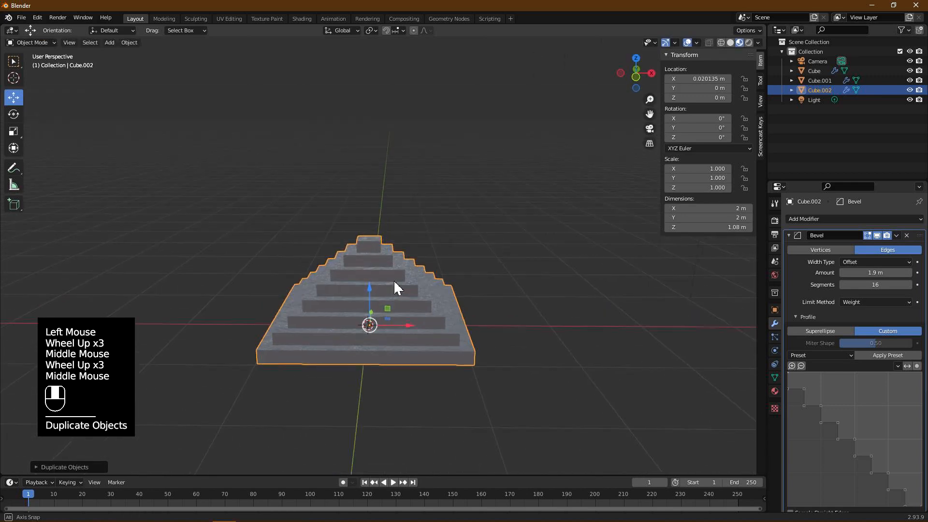
key(Tab)
scroll(404, 284, up, 1)
mouse_move(404, 284)
middle_down()
mouse_move(413, 280)
mouse_move(411, 292)
middle_up()
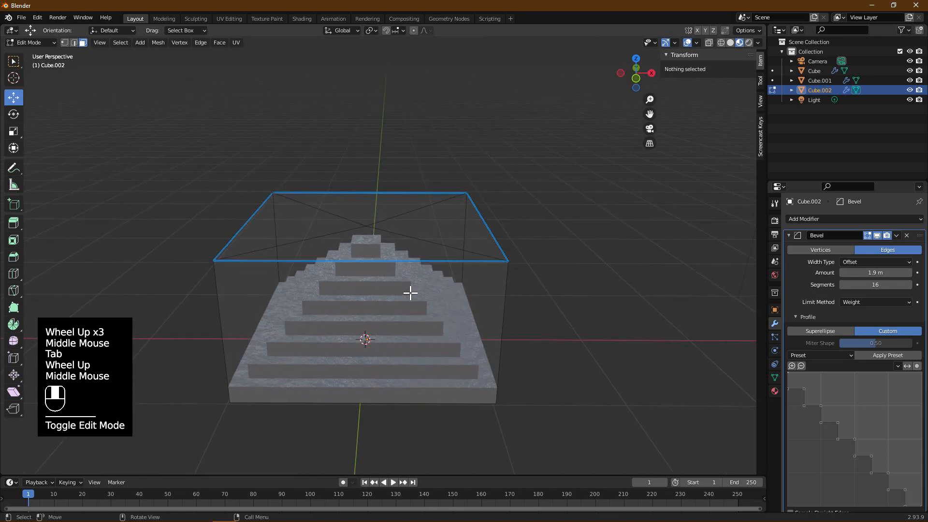
click(484, 270)
key(2)
click(468, 265)
alt+click(465, 267)
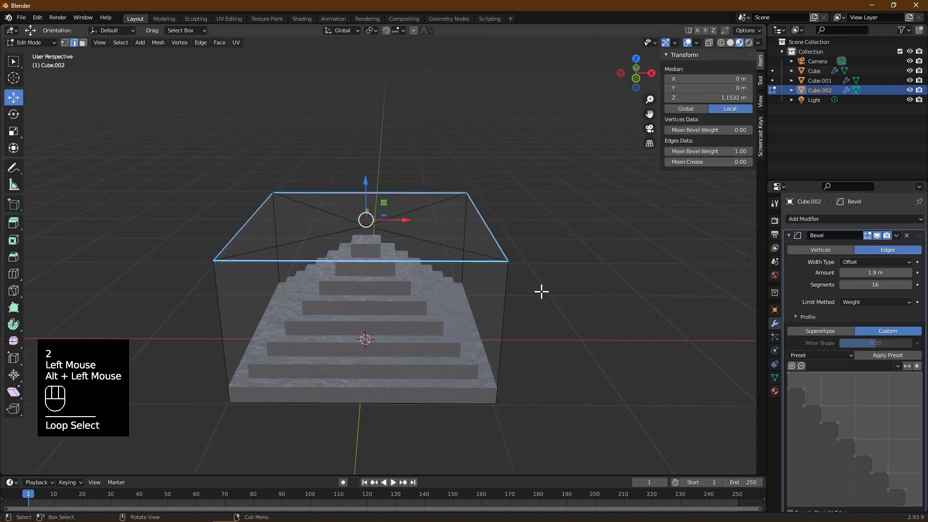
key(s)
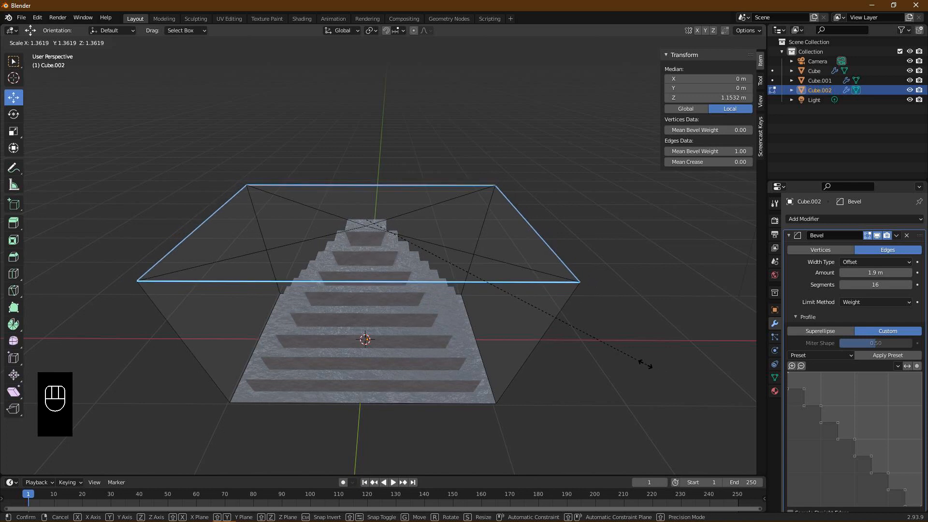
click(496, 334)
middle_click(491, 326)
middle_drag(491, 326, 487, 315)
mouse_move(373, 181)
mouse_down()
mouse_move(375, 159)
mouse_move(384, 197)
mouse_move(381, 176)
mouse_up()
Step: Lower the duplicate's bottom face to about Z -0.03 m and enlarge it to about 2.11 m wide
middle_drag(381, 176, 388, 304)
click(387, 305)
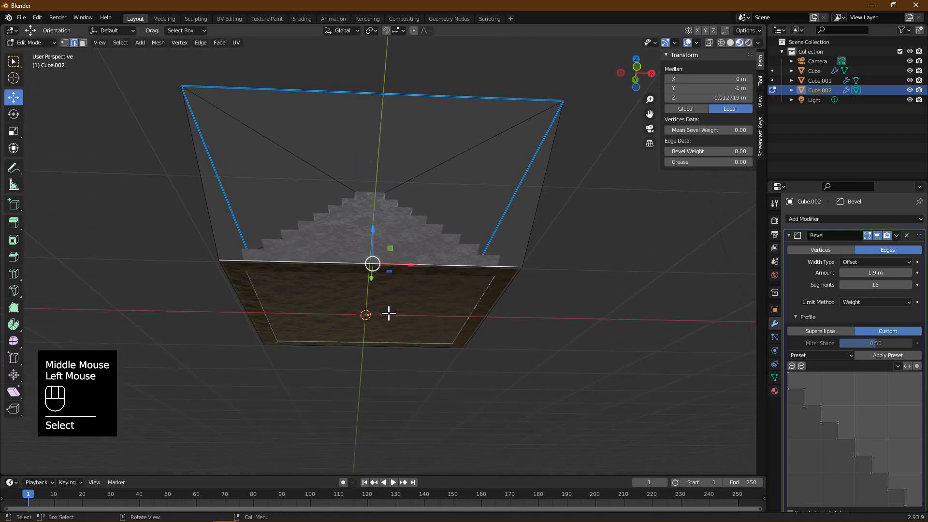
key(3)
double_click(380, 313)
drag(374, 274, 450, 298)
middle_click(450, 298)
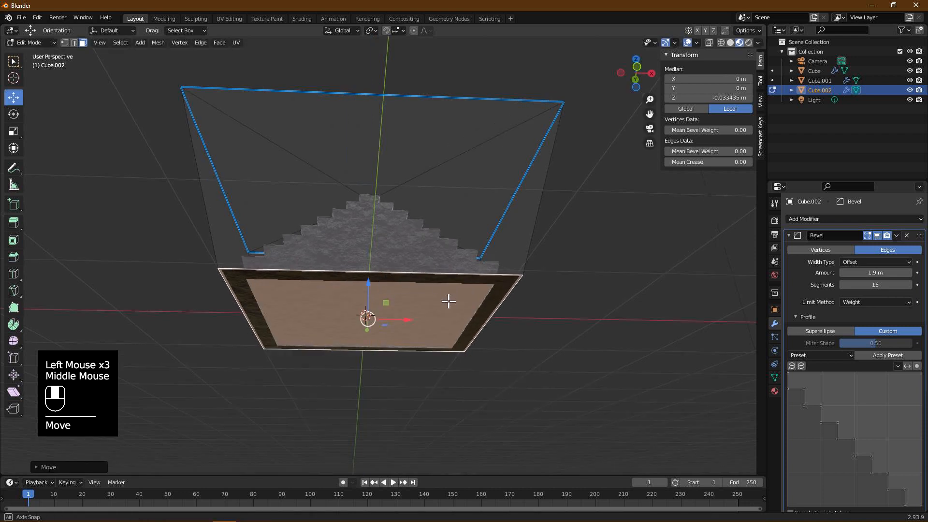
middle_drag(450, 298, 445, 314)
key(s)
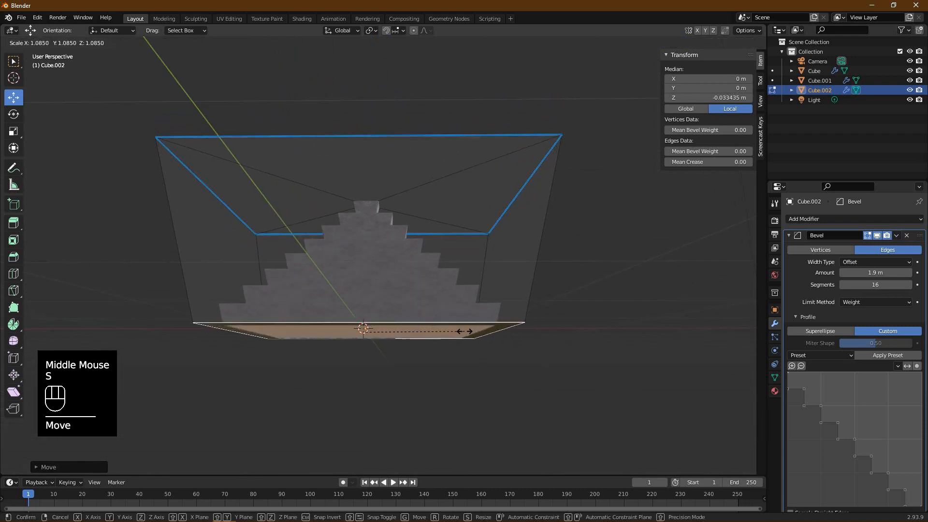
click(448, 280)
mouse_move(447, 280)
middle_down()
mouse_move(420, 272)
mouse_move(421, 303)
mouse_move(452, 265)
mouse_move(455, 290)
middle_up()
key(Tab)
key(Tab)
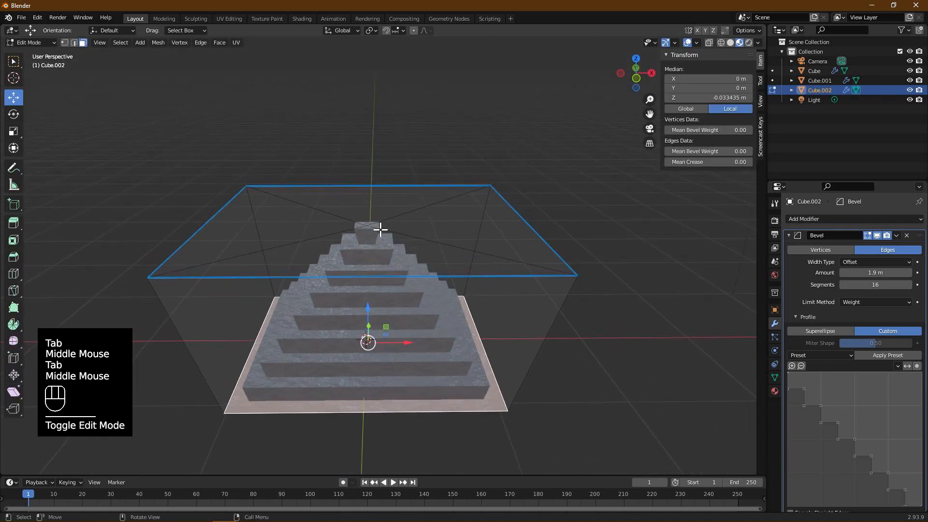
Step: Move the duplicate pyramid's apex vertex up to a little above its top edge loop
click(371, 227)
click(377, 233)
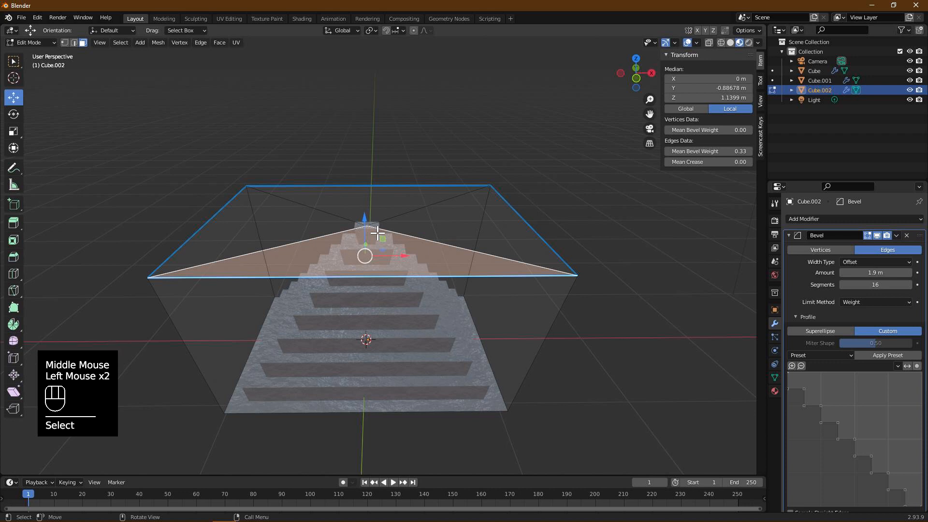
key(1)
click(383, 231)
drag(376, 195, 418, 129)
scroll(404, 236, down, 2)
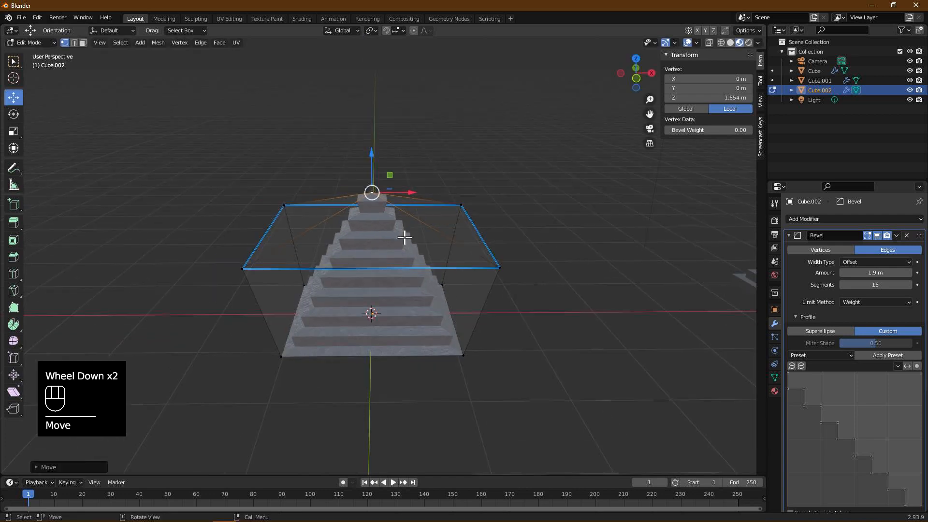
middle_drag(404, 237, 393, 149)
drag(377, 165, 390, 212)
Step: Scale the pyramid's top edge loop outward by about 1.1 and return to Object Mode
alt+click(397, 285)
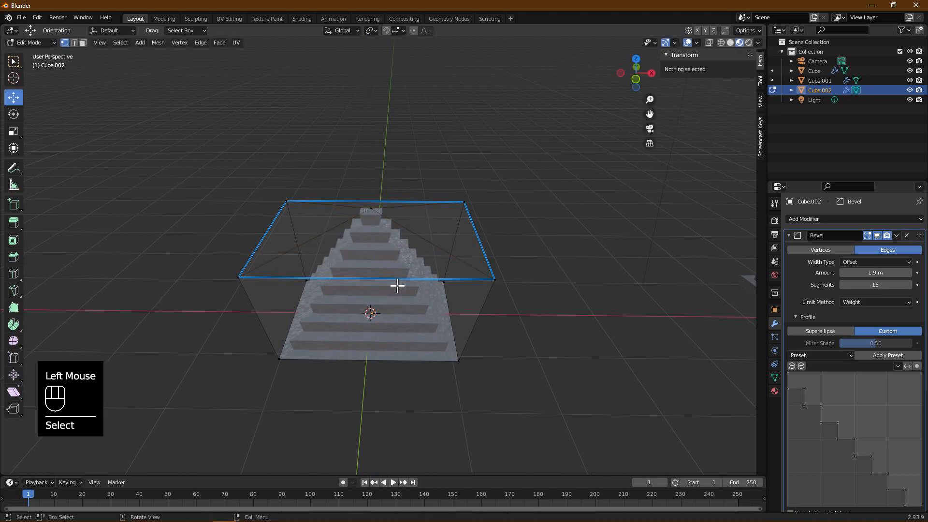
click(398, 285)
alt+click(397, 285)
key(s)
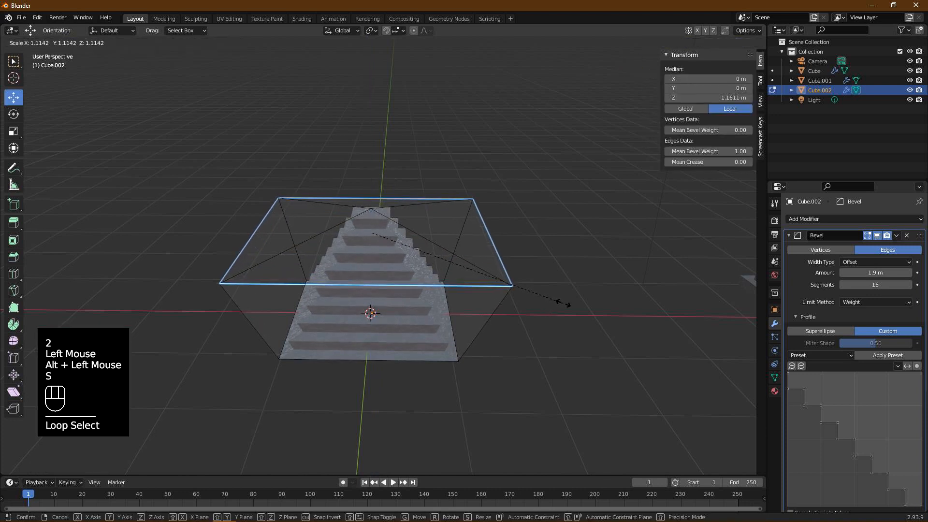
click(573, 307)
click(534, 321)
key(Tab)
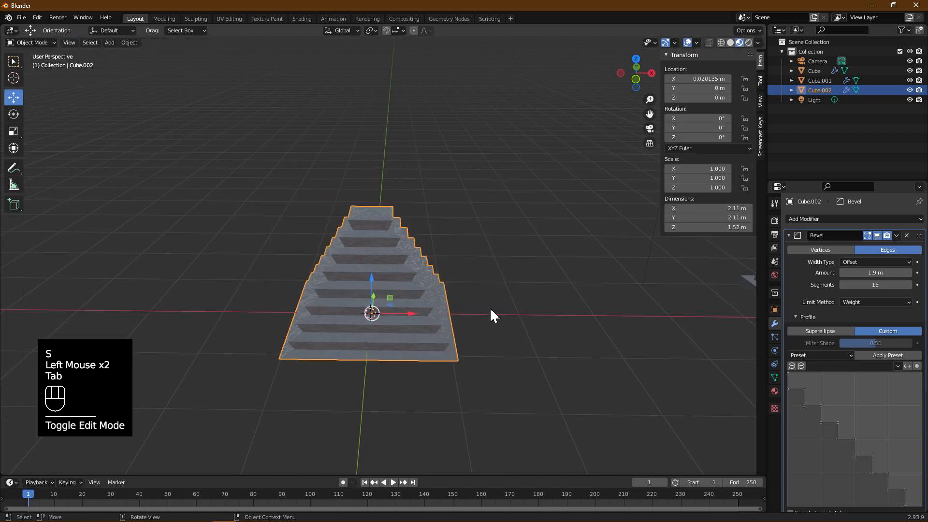
Step: Duplicate the stepped pyramid along X into the gap before the first pyramid
scroll(495, 314, down, 1)
key(shift+d)
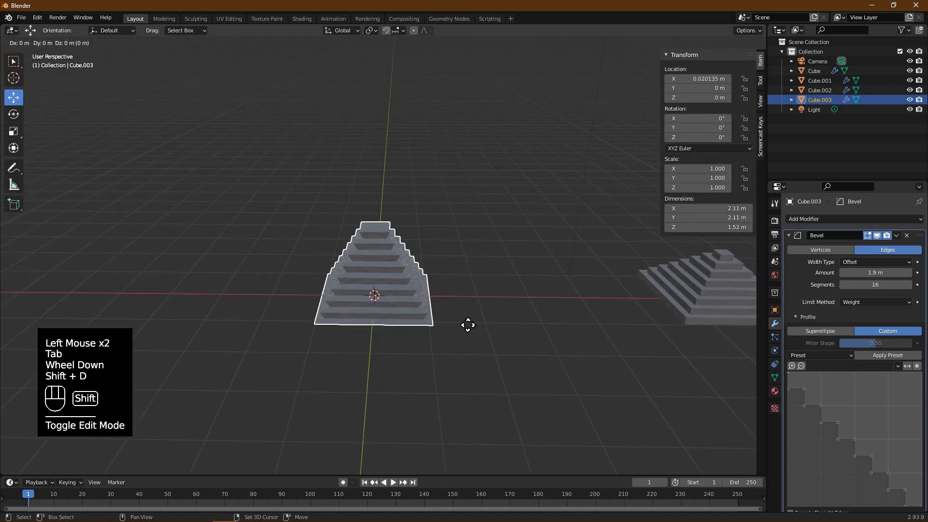
key(x)
click(636, 325)
Step: Lower the apex vertex of the pyramid at the origin to about Z 0.52 m
click(377, 289)
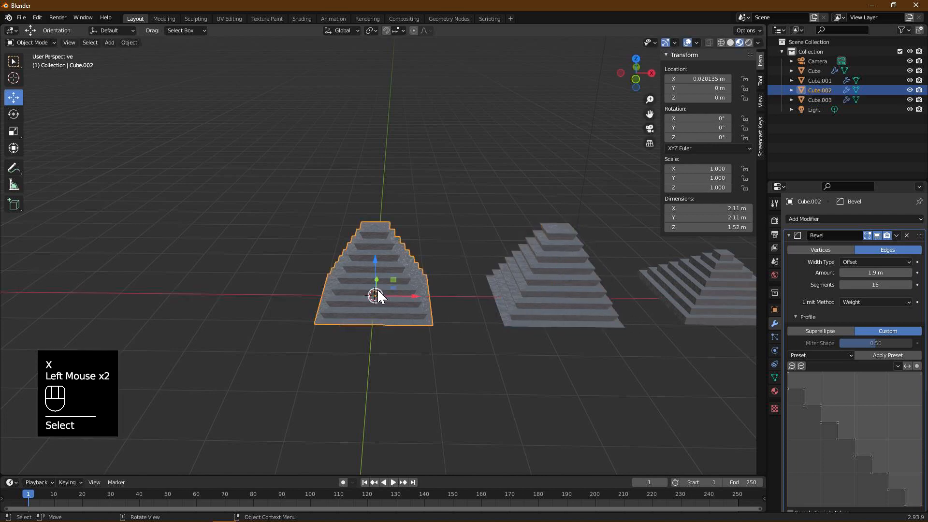
scroll(387, 289, up, 1)
key(Tab)
middle_drag(399, 280, 396, 262)
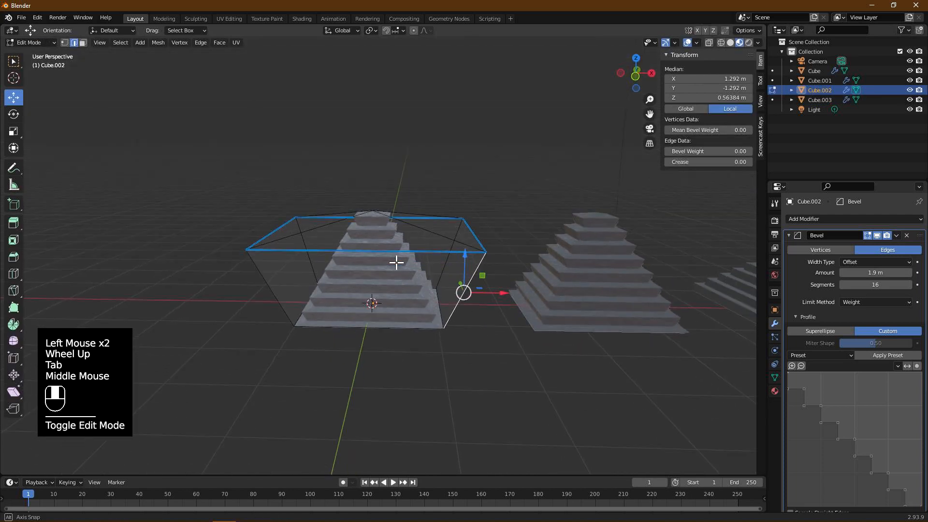
click(395, 220)
key(1)
click(377, 213)
drag(375, 174, 404, 290)
scroll(406, 294, up, 2)
middle_drag(408, 297, 431, 290)
key(Tab)
Step: Duplicate the flattened pyramid about 3.3 m along negative X
click(371, 302)
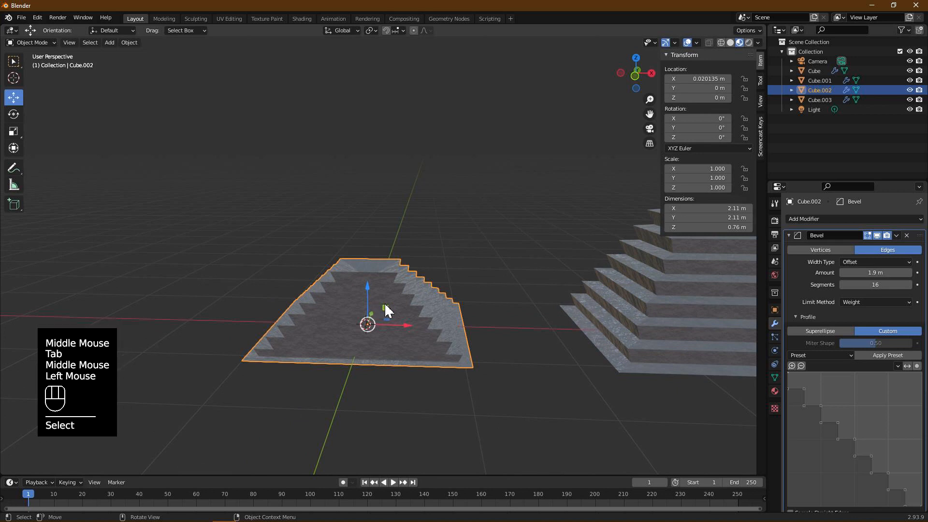
key(shift+d)
key(x)
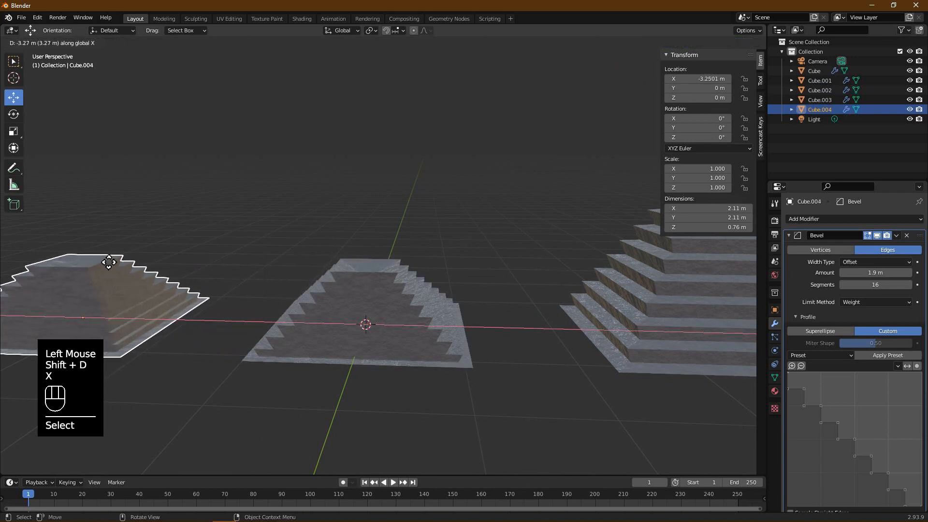
click(83, 261)
Step: Raise the origin pyramid's apex vertex back up to about the height of its top edge loop
middle_drag(247, 295, 251, 291)
click(370, 325)
key(Tab)
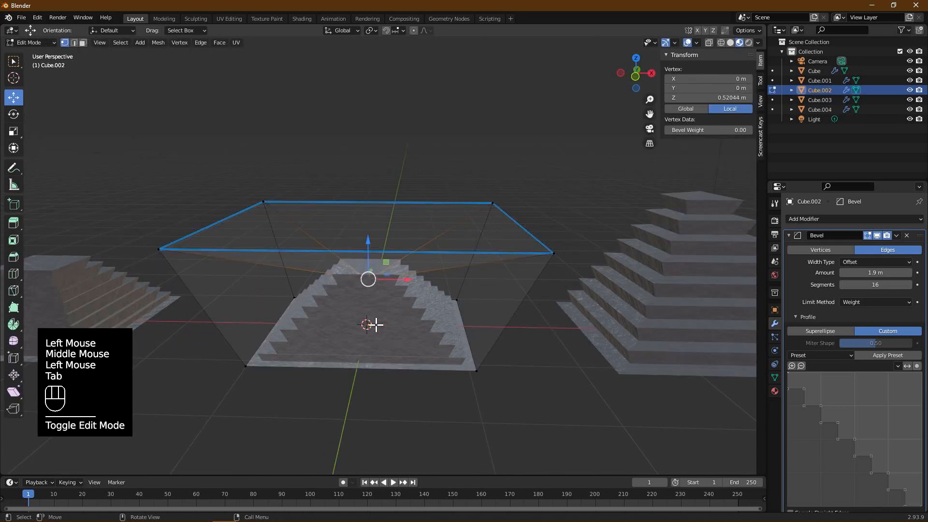
click(380, 317)
key(Tab)
click(371, 291)
key(Tab)
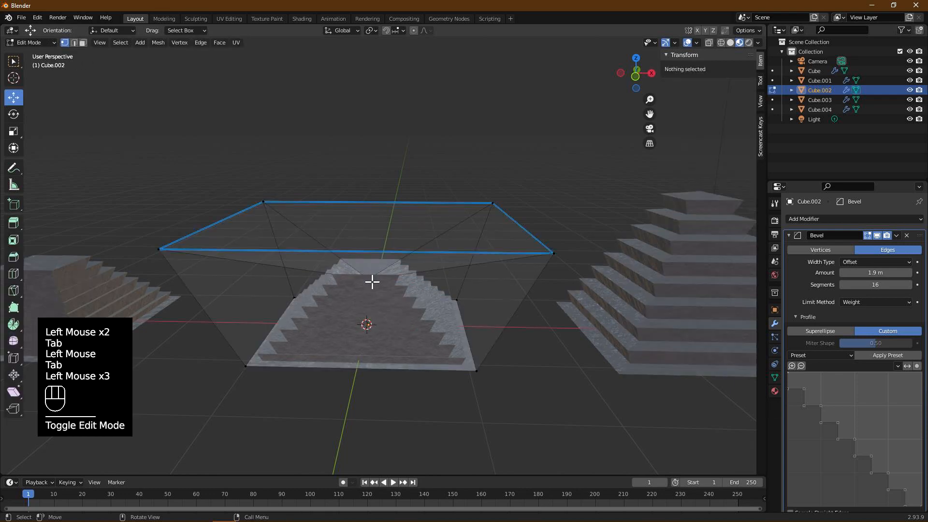
middle_drag(372, 282, 405, 266)
click(372, 289)
drag(377, 249, 382, 180)
Step: Scale the origin pyramid's top edge loop inward to about 0.7
click(512, 234)
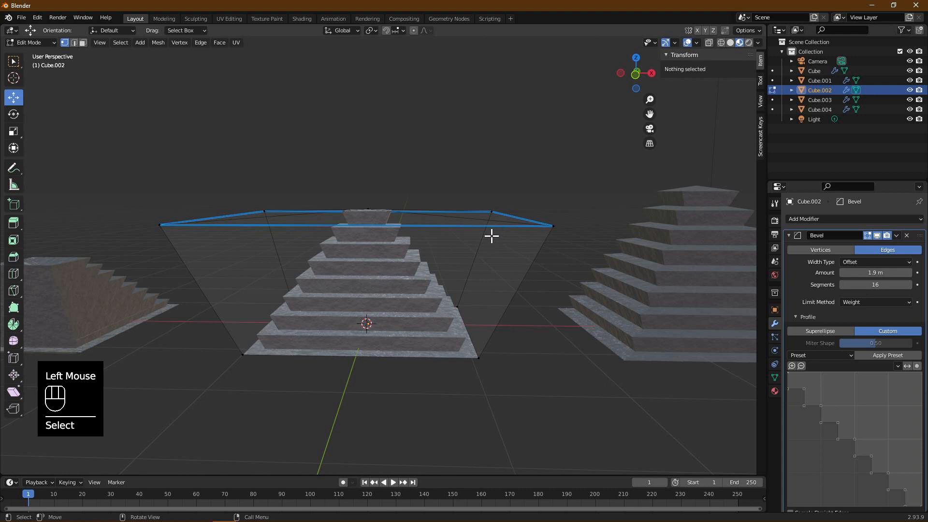
alt+click(491, 236)
key(s)
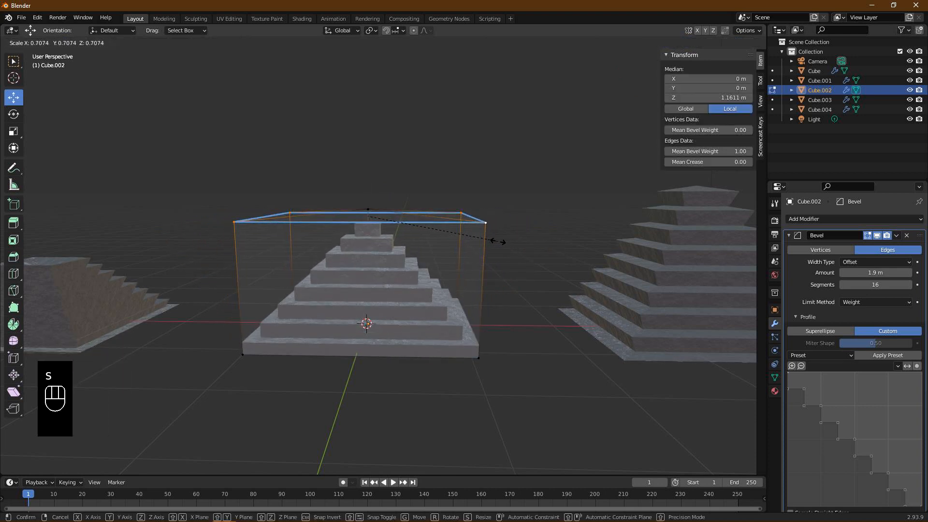
click(504, 247)
double_click(457, 292)
middle_drag(458, 292, 481, 254)
key(3)
click(398, 288)
shift+click(271, 303)
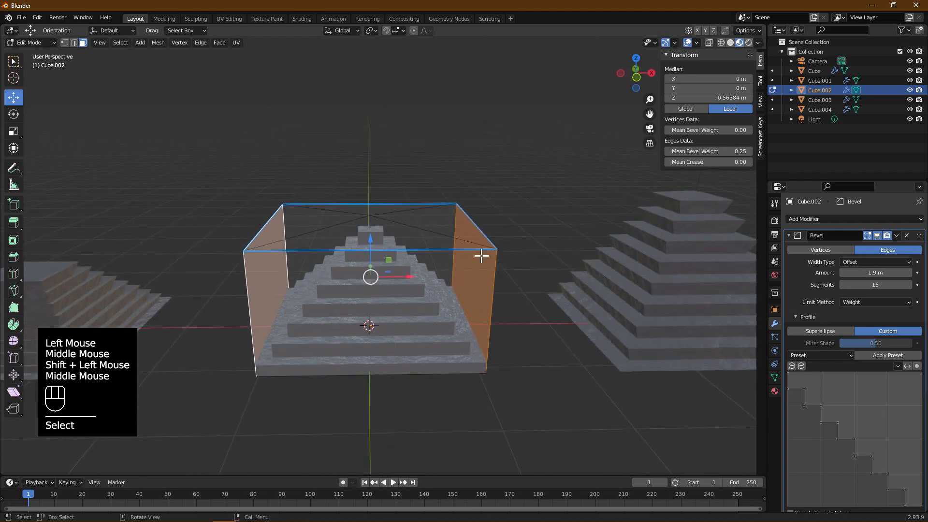
click(484, 234)
key(2)
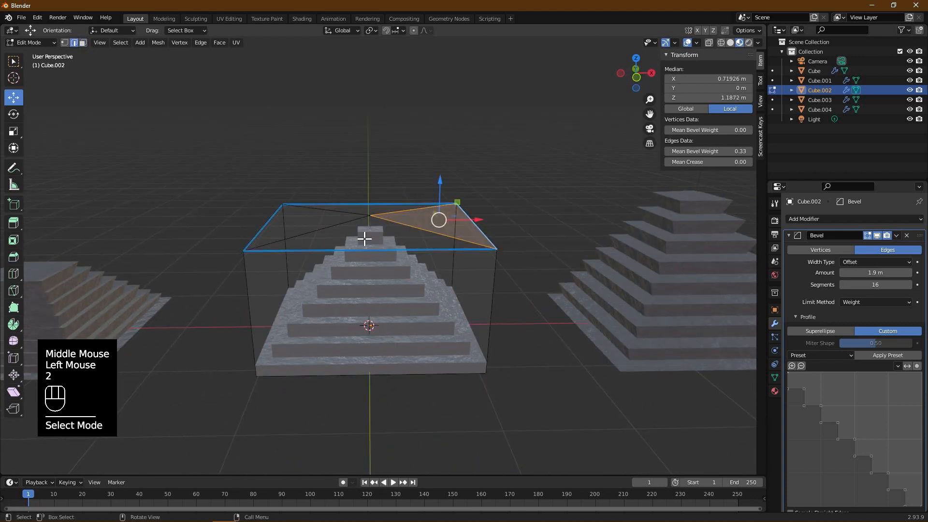
click(484, 233)
shift+click(266, 234)
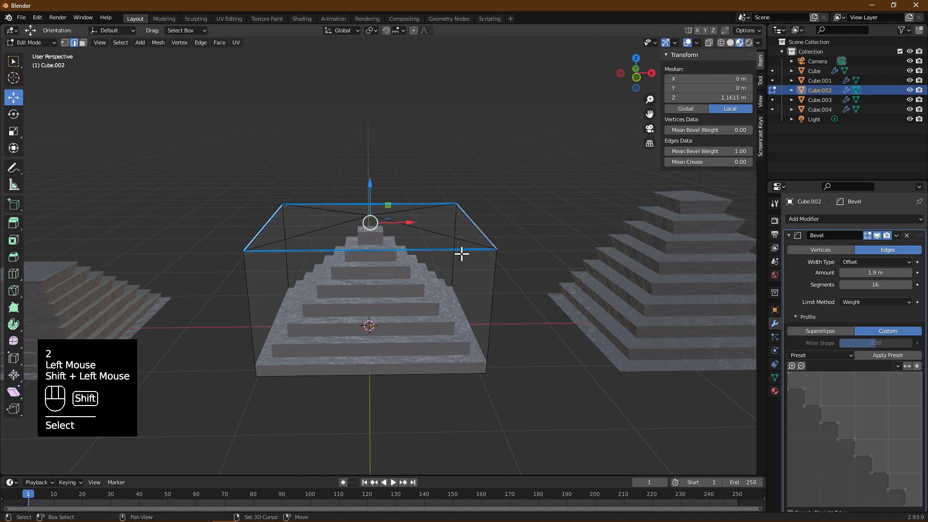
key(s)
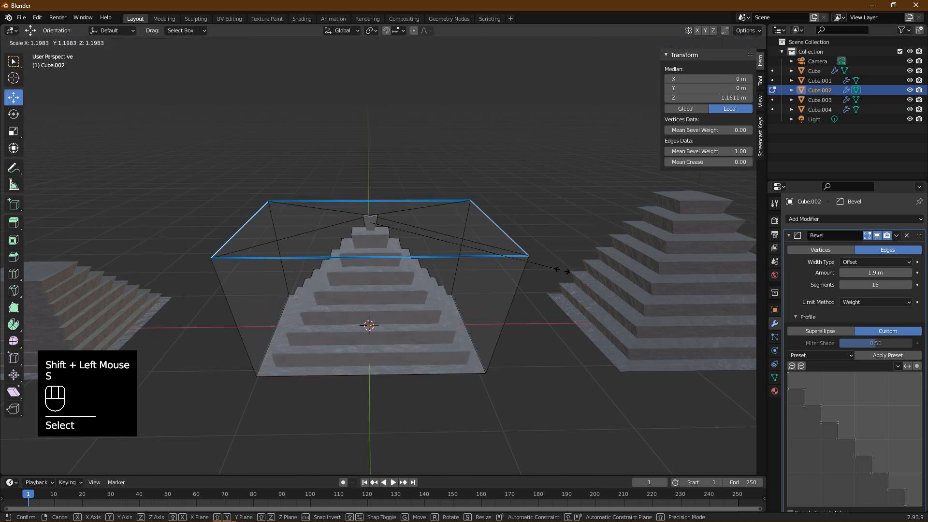
key(Escape)
Step: Try to scale two diagonally opposite top corner vertices of the origin pyramid inward to about 0.56, and undo it
click(507, 263)
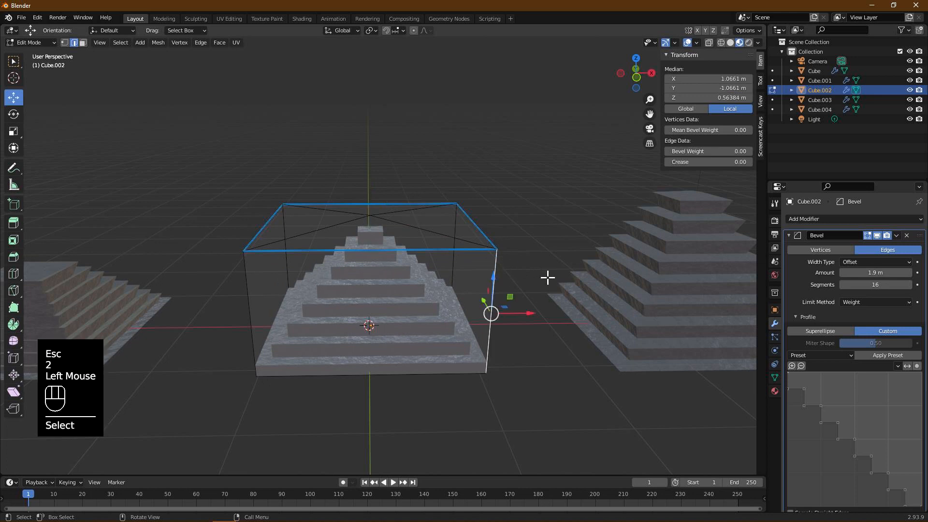
key(1)
click(506, 257)
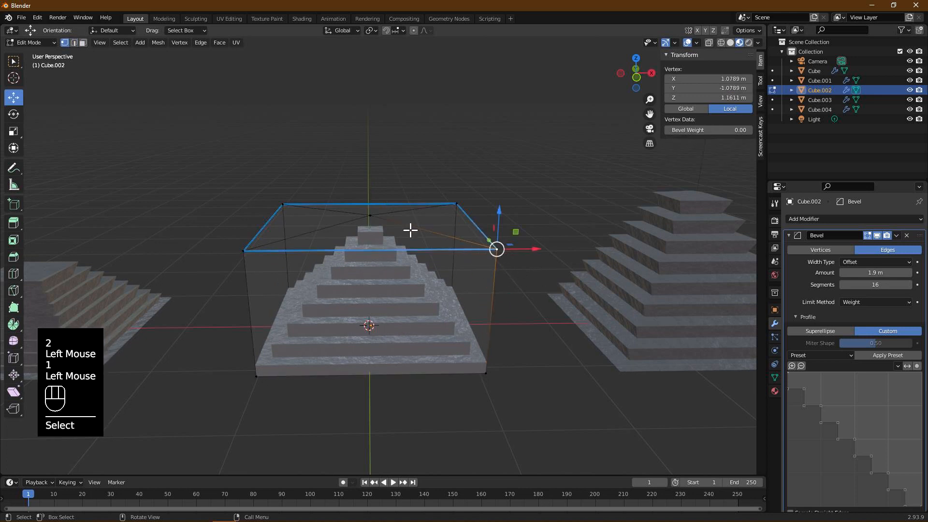
shift+click(293, 208)
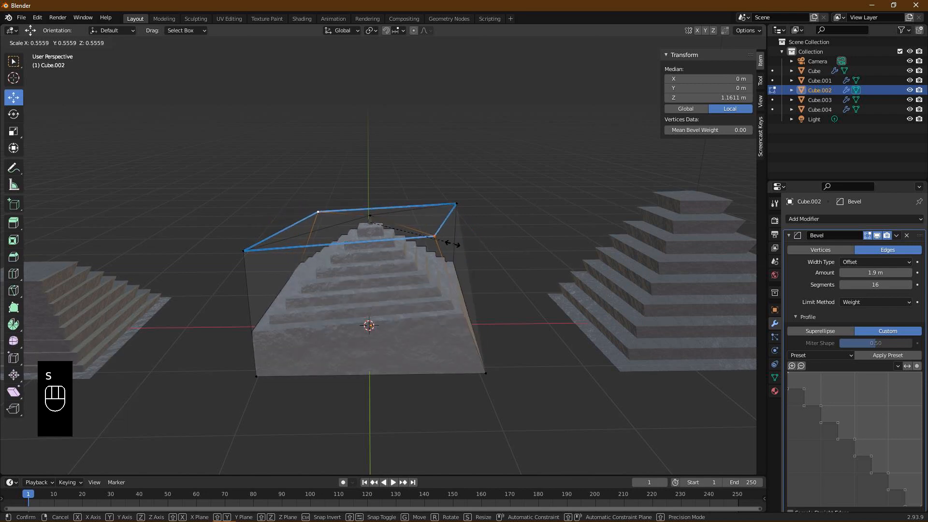
click(417, 245)
middle_drag(419, 248, 361, 311)
key(ctrl+z)
Step: Shrink the origin pyramid's bottom face to about 0.94 m wide
click(506, 311)
middle_drag(431, 291, 380, 325)
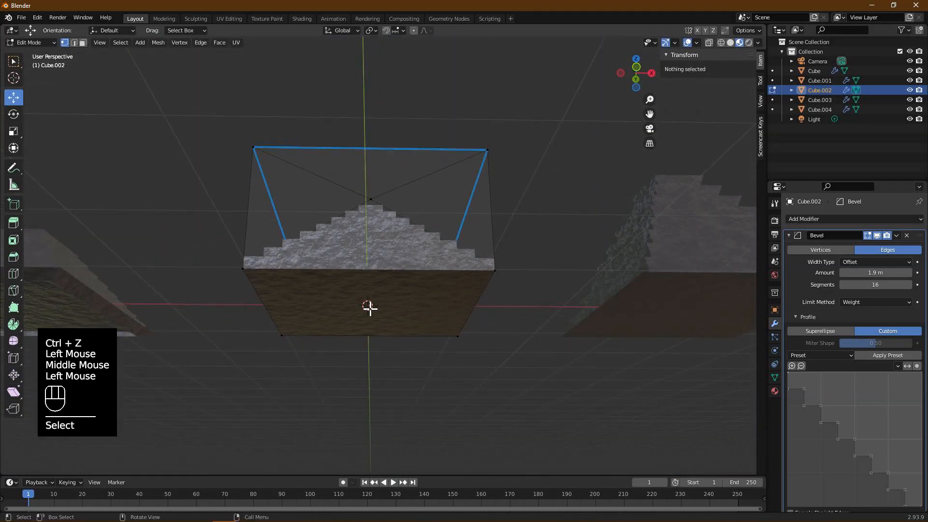
key(2)
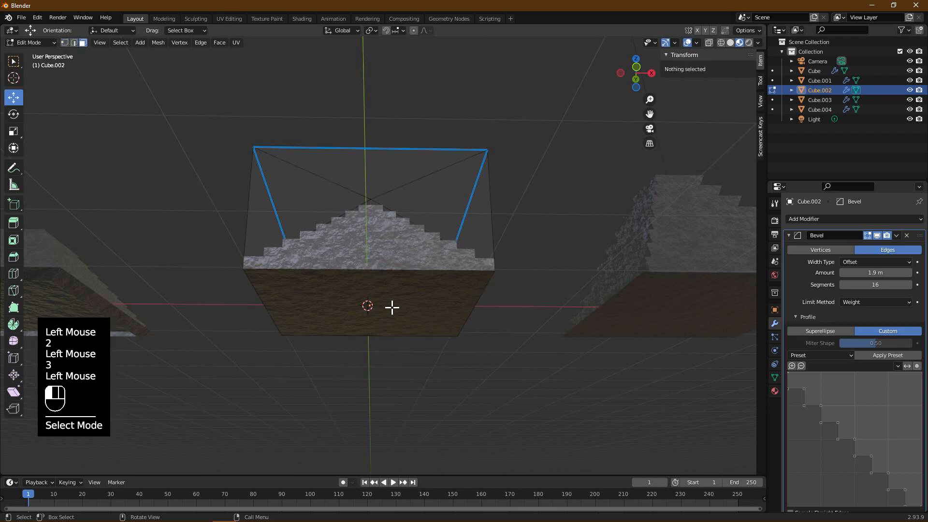
click(391, 307)
key(s)
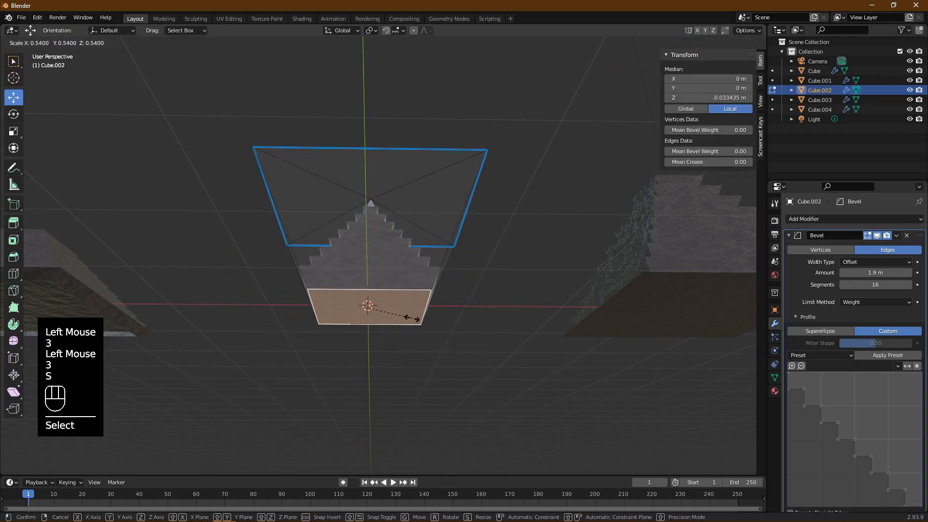
click(396, 315)
middle_drag(439, 296, 188, 243)
scroll(442, 340, up, 1)
key(Tab)
Step: Duplicate the 2 m wide, 1.08 m tall pyramid along X, placing the copy at about X 13.26 m
scroll(489, 311, down, 2)
click(193, 248)
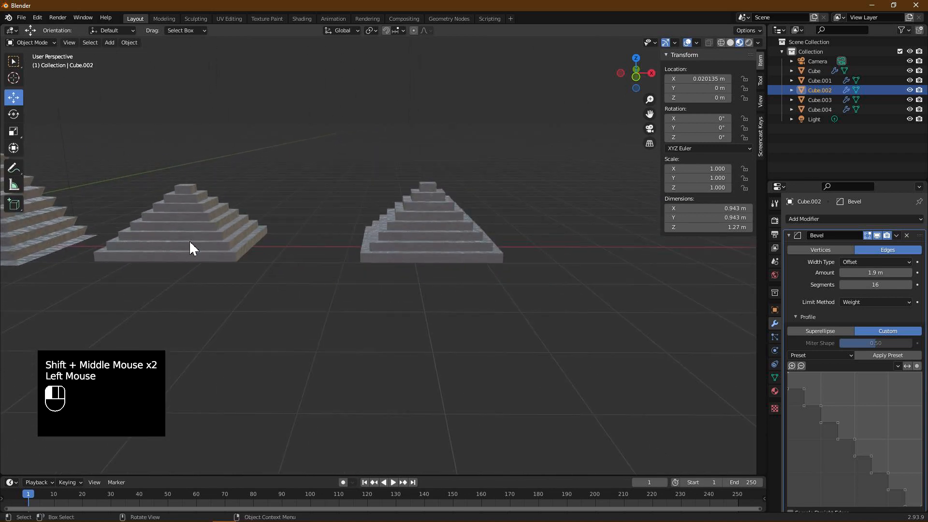
key(shift+d)
key(x)
click(621, 246)
shift+middle_drag(526, 213, 303, 213)
scroll(419, 237, up, 2)
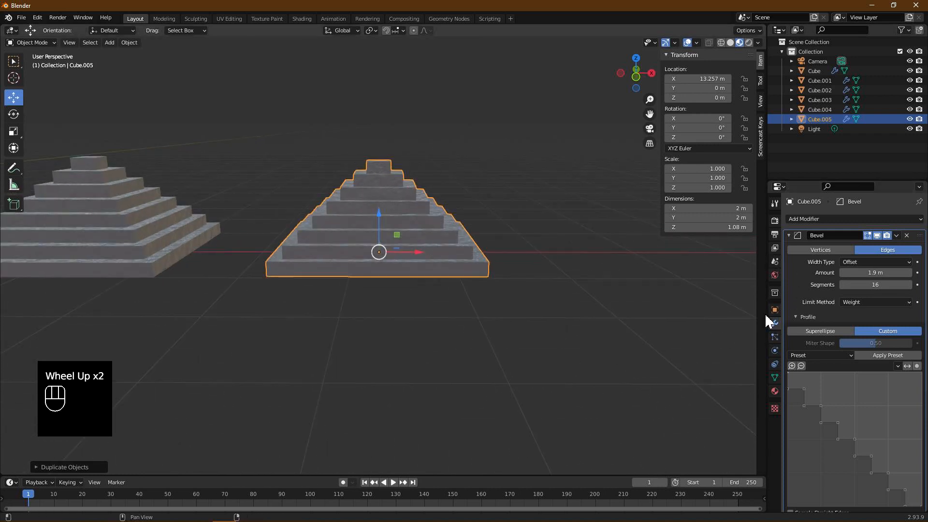
Step: Add a Subdivision Surface modifier below the Bevel modifier on the new duplicate
click(775, 323)
click(789, 236)
click(802, 219)
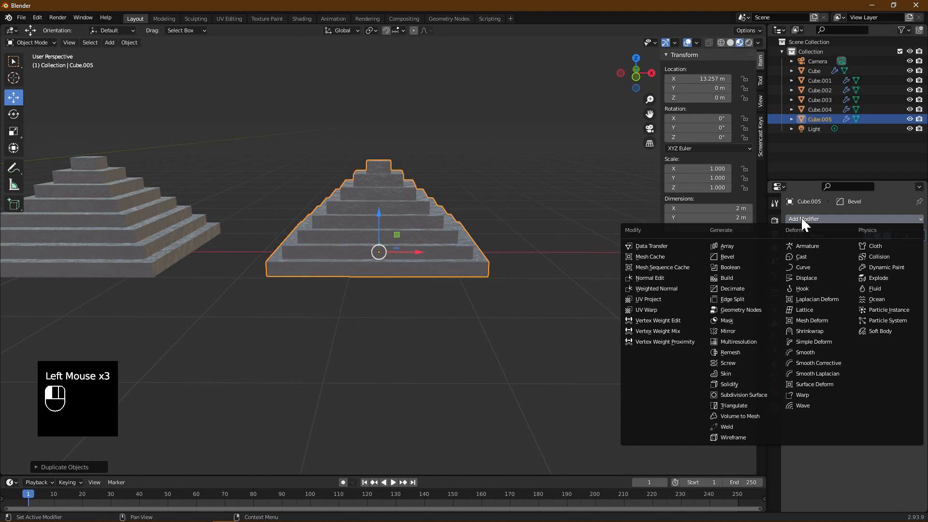
click(752, 394)
middle_drag(470, 237, 448, 237)
scroll(420, 242, up, 1)
scroll(417, 235, up, 2)
Step: Select the four base edges of the subdivided pyramid's cage and raise their mean crease
key(Tab)
middle_drag(449, 290, 452, 283)
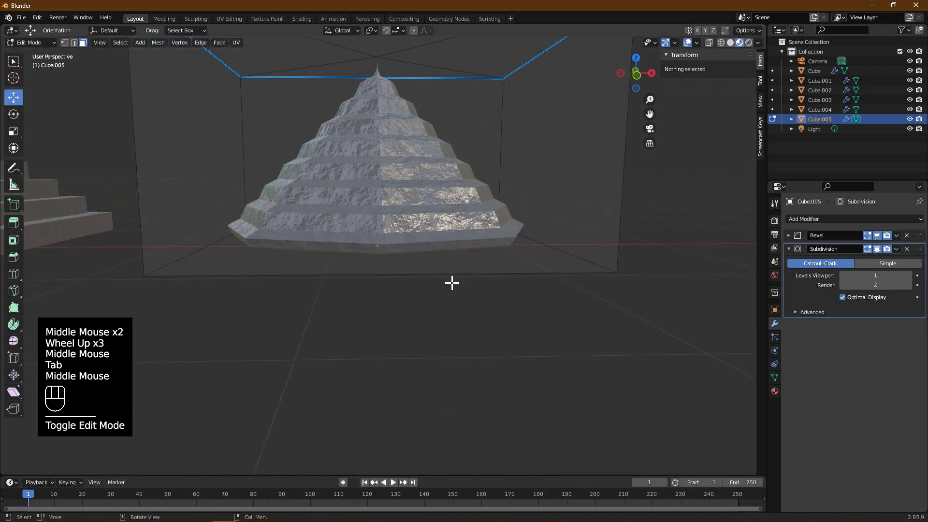
click(452, 280)
key(2)
click(451, 280)
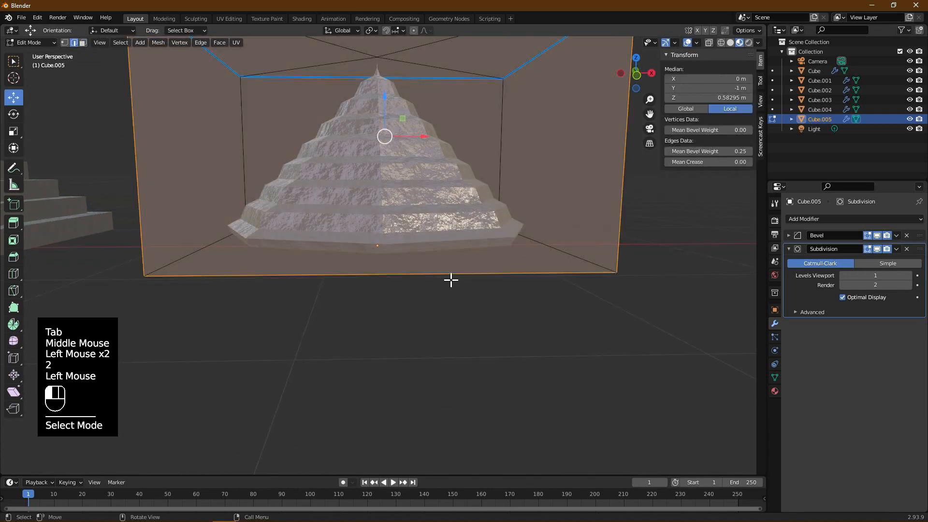
alt+click(449, 281)
alt+shift+click(601, 269)
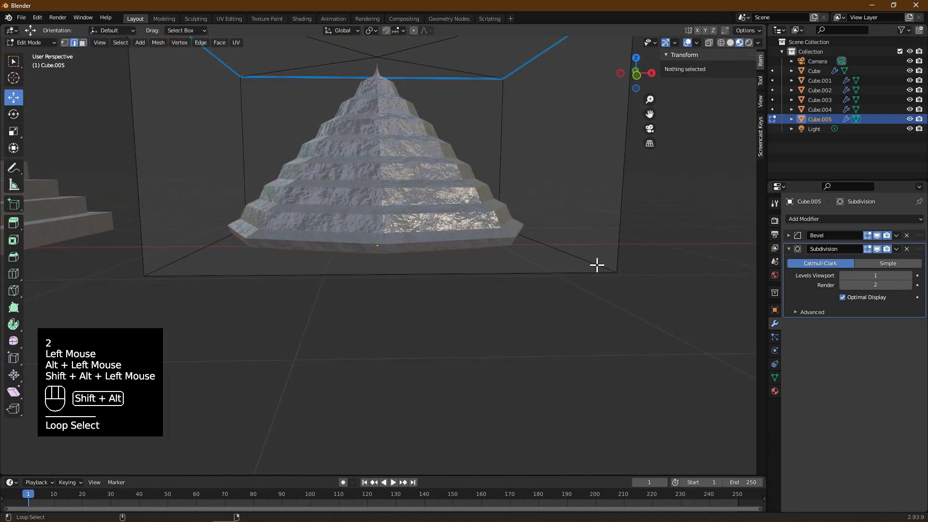
alt+shift+click(595, 266)
alt+shift+click(590, 266)
alt+shift+click(577, 276)
middle_drag(577, 276, 496, 274)
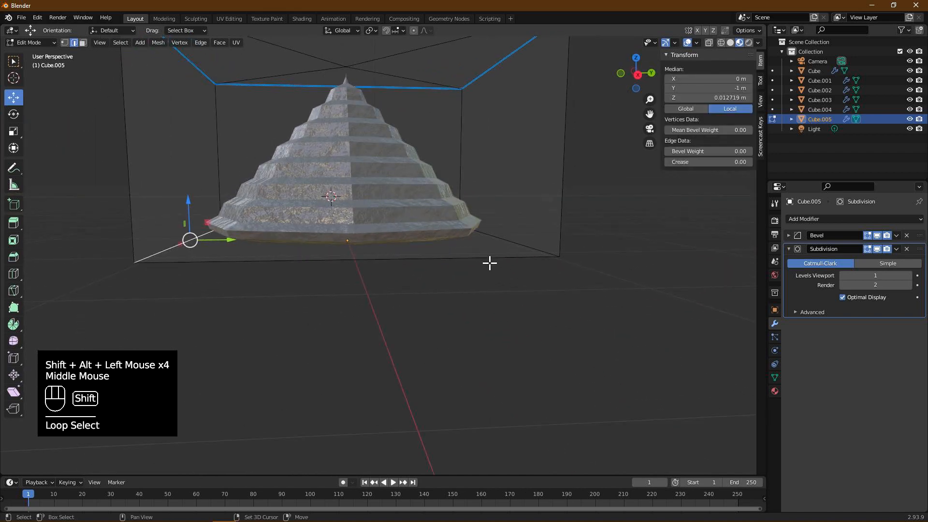
shift+click(489, 262)
mouse_move(489, 263)
shift+middle_down()
mouse_move(572, 265)
mouse_move(497, 279)
mouse_move(476, 269)
shift+middle_up()
shift+click(476, 269)
middle_drag(653, 263, 567, 269)
shift+click(581, 275)
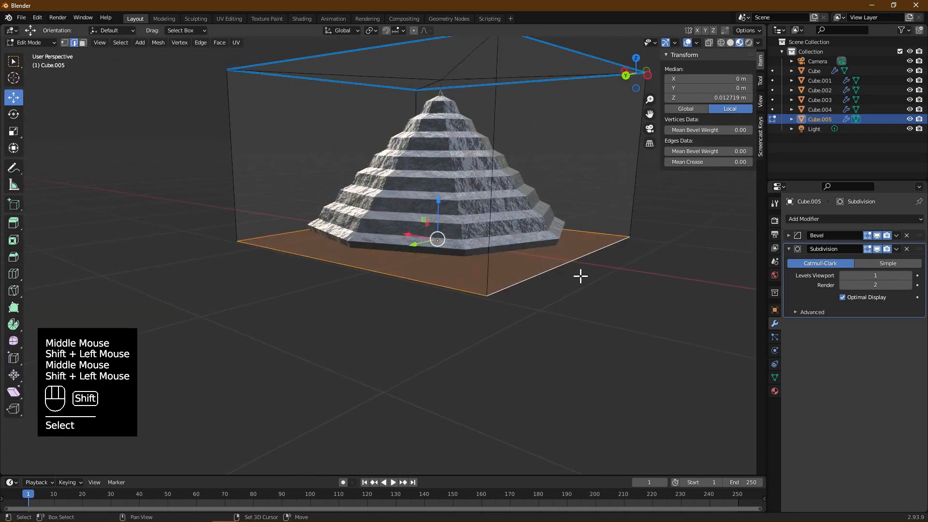
drag(705, 162, 744, 162)
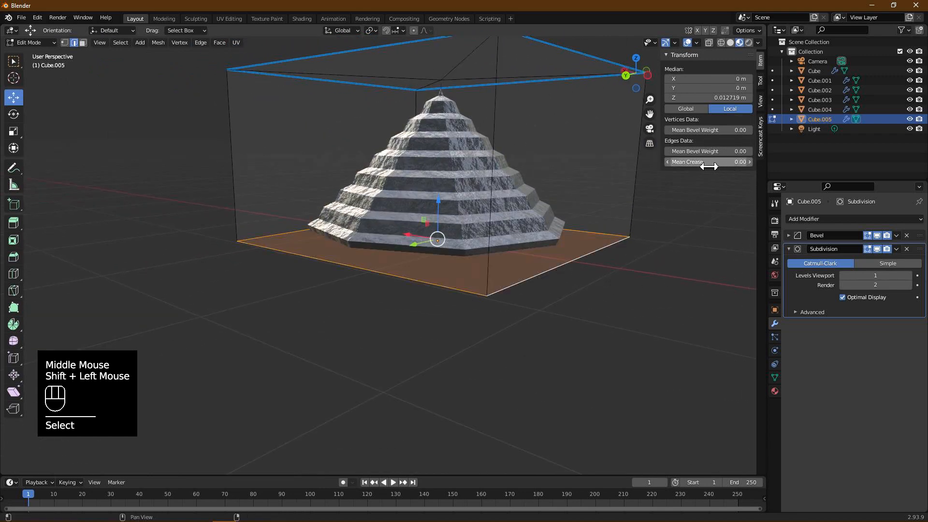
middle_drag(488, 212, 379, 244)
scroll(469, 188, down, 3)
key(Tab)
Step: Examine the whole row of pyramid variations from a wider angle
scroll(405, 256, up, 1)
scroll(181, 231, down, 2)
scroll(189, 231, down, 2)
scroll(375, 229, down, 1)
scroll(431, 258, up, 2)
scroll(431, 258, up, 1)
middle_drag(431, 258, 517, 230)
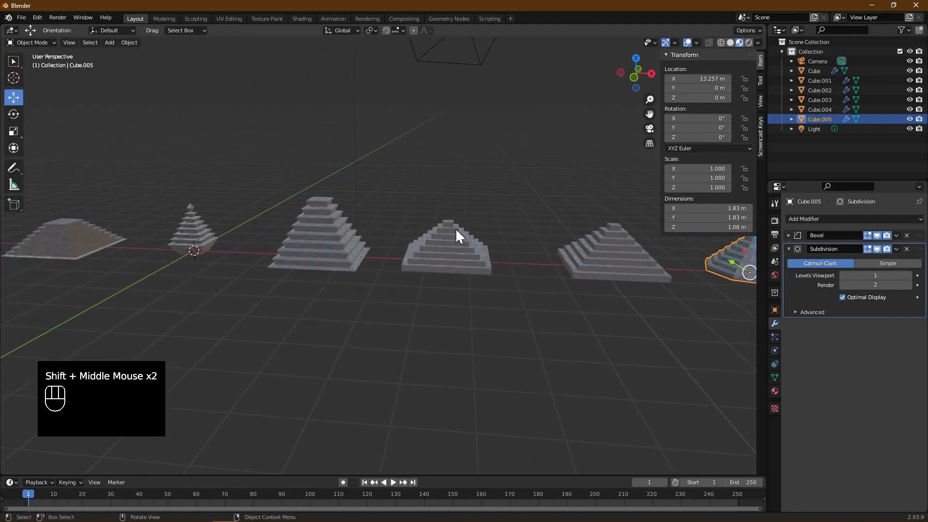
scroll(456, 231, down, 1)
middle_drag(449, 230, 376, 224)
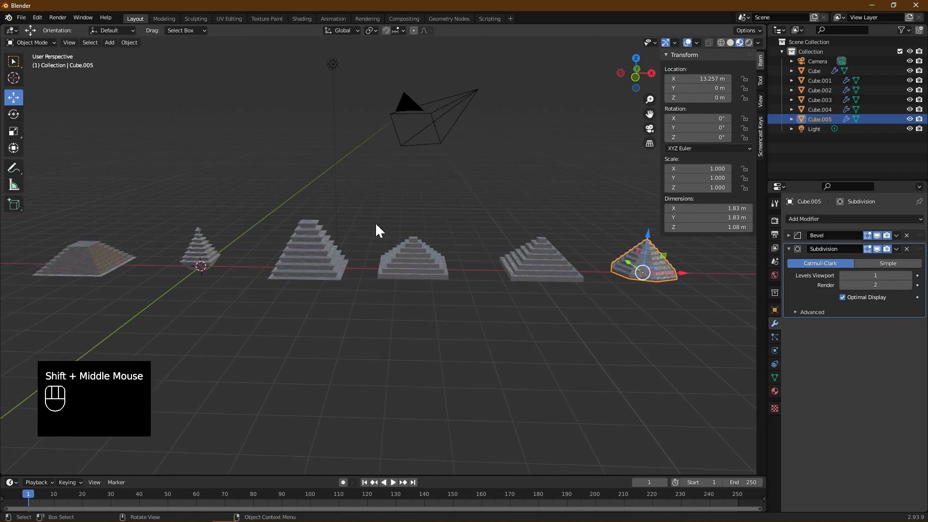
Step: Add a plane at the origin and scale its mesh by 40 as the ground
click(371, 300)
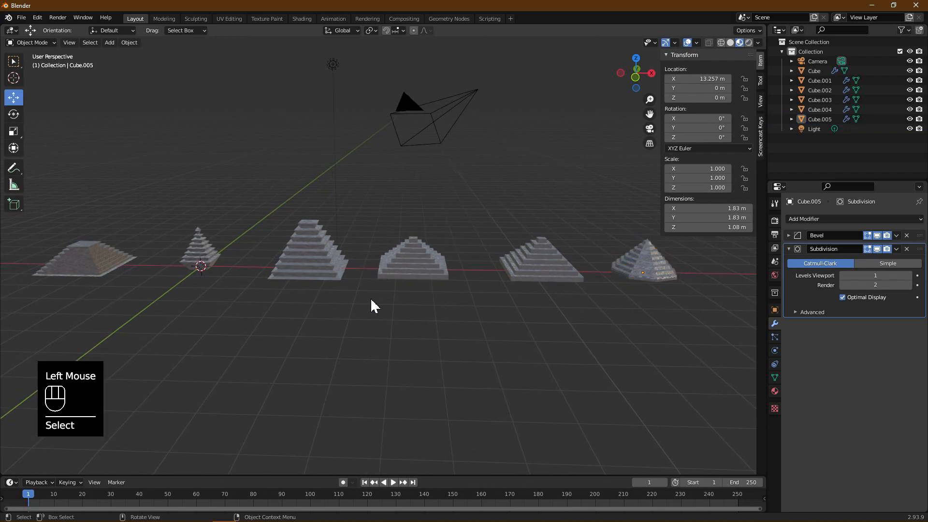
key(shift+a)
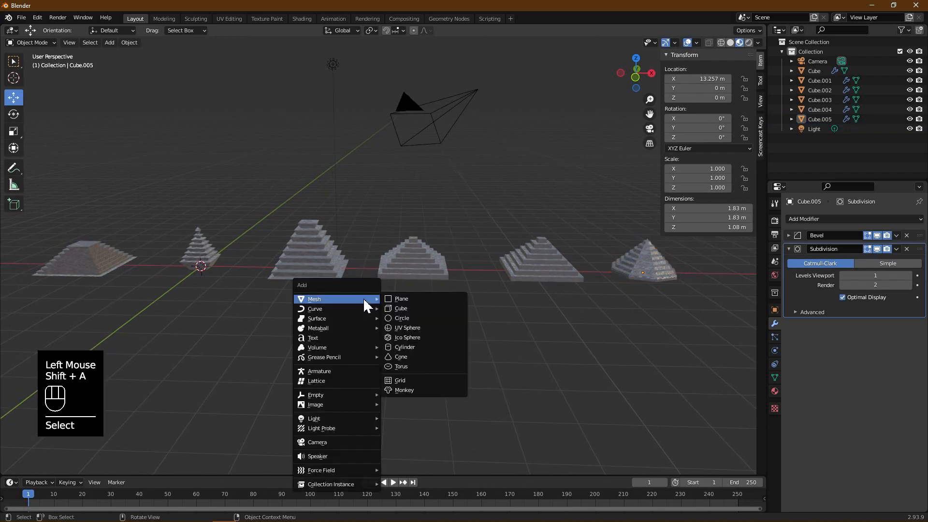
click(402, 299)
key(Tab)
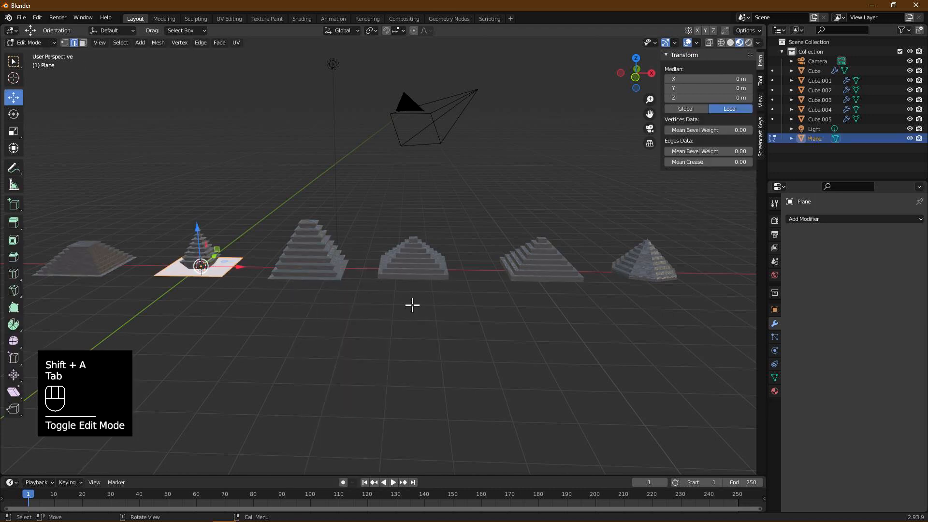
key(s)
key(4)
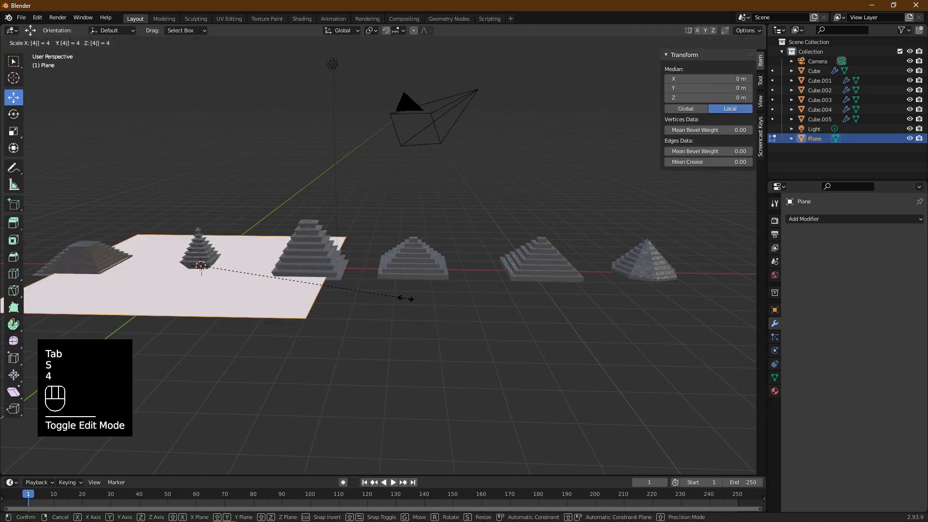
key(0)
click(412, 305)
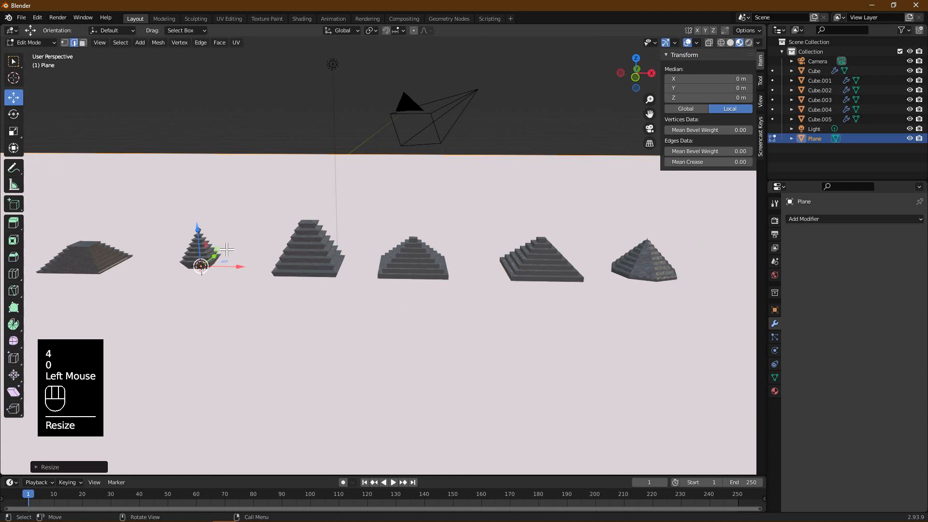
Step: Lower the ground plane slightly along Z beneath the pyramids' bases
mouse_move(203, 234)
mouse_down()
mouse_move(212, 246)
mouse_move(220, 240)
mouse_up()
click(298, 302)
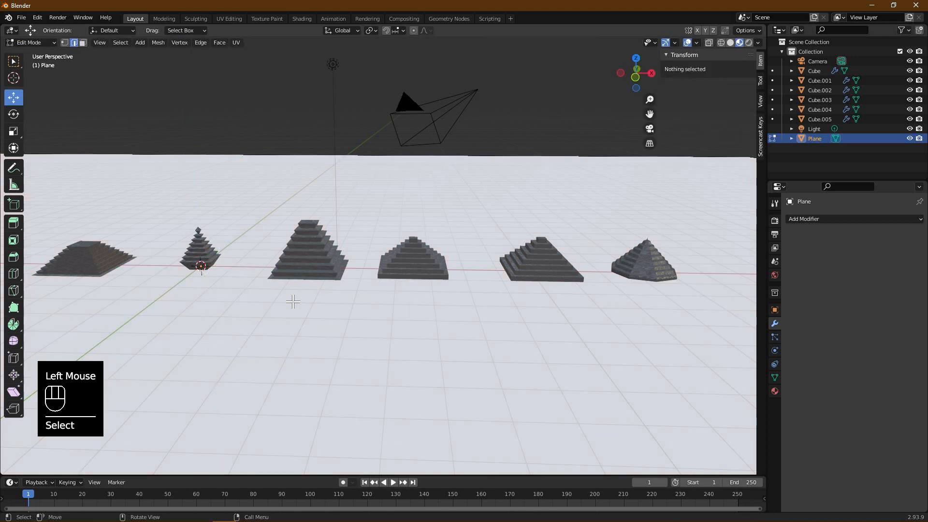
middle_drag(299, 302, 300, 302)
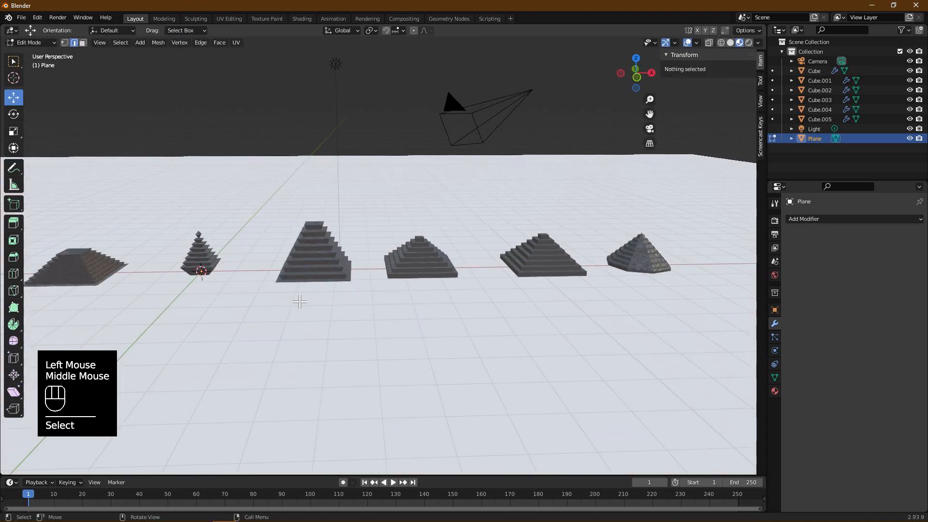
Step: Lock the camera to the view so it follows viewport navigation
click(760, 104)
click(704, 175)
middle_drag(448, 217, 445, 218)
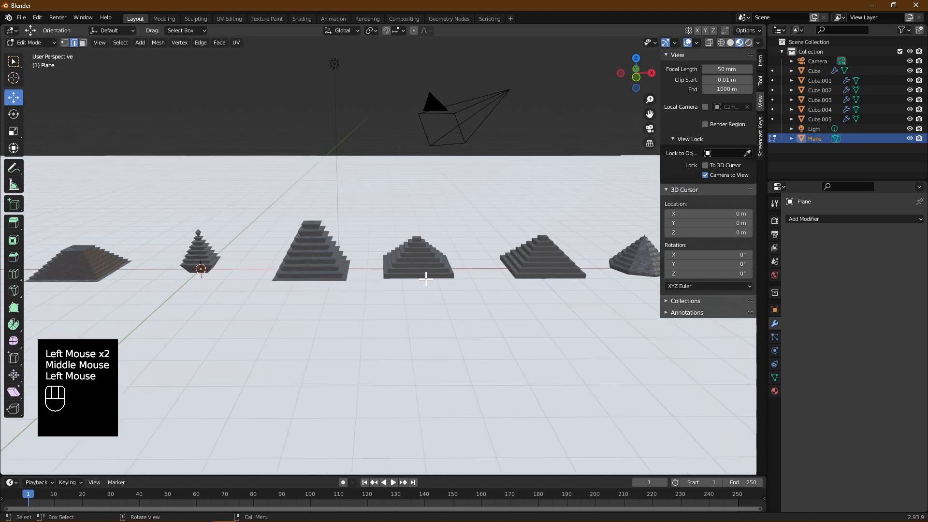
Step: Move the two pyramids between the tall one and the subdivided one into a second row behind the origin and tall pyramids
key(Tab)
click(416, 269)
drag(452, 270, 258, 219)
click(543, 263)
drag(585, 269, 337, 222)
Step: Move the subdivided pyramid along negative X to stand next to the tall pyramid
click(647, 269)
shift+middle_drag(552, 276, 443, 257)
drag(618, 265, 382, 264)
shift+middle_drag(186, 253, 373, 251)
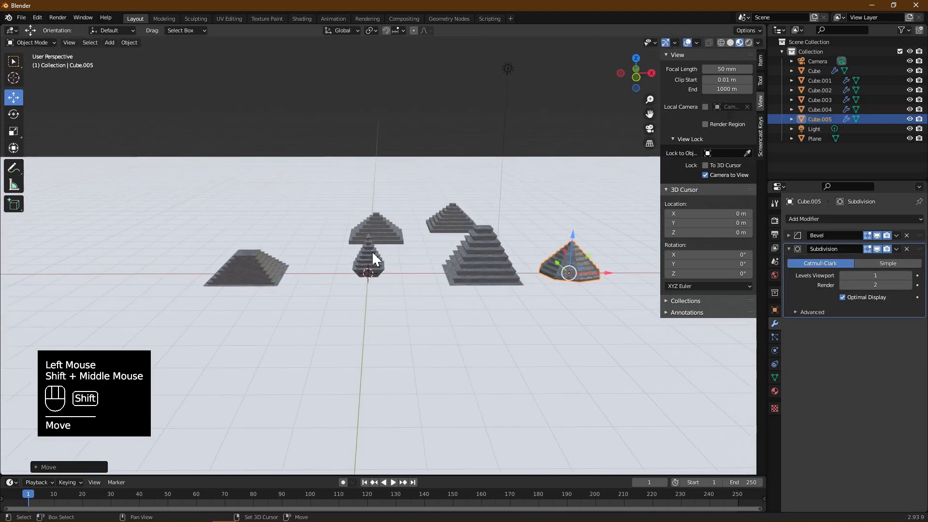
Step: Move the flattened pyramid from the negative X side across to the area behind the subdivided pyramid
click(252, 280)
drag(285, 279, 613, 276)
middle_drag(614, 275, 510, 387)
drag(485, 343, 592, 303)
middle_drag(592, 302, 477, 309)
Step: Move the back-row pyramid behind the tall one about 1.84 m along negative Y
click(514, 176)
click(514, 176)
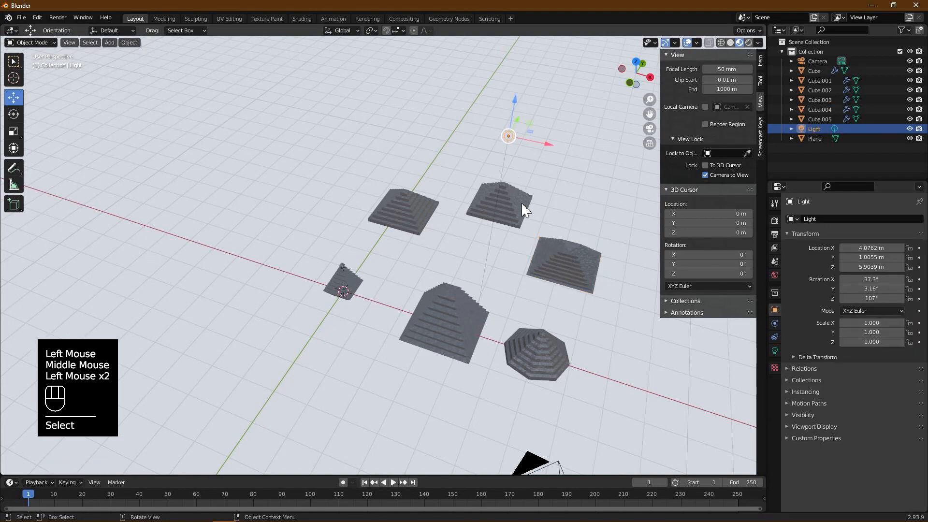
click(508, 201)
drag(508, 201, 498, 228)
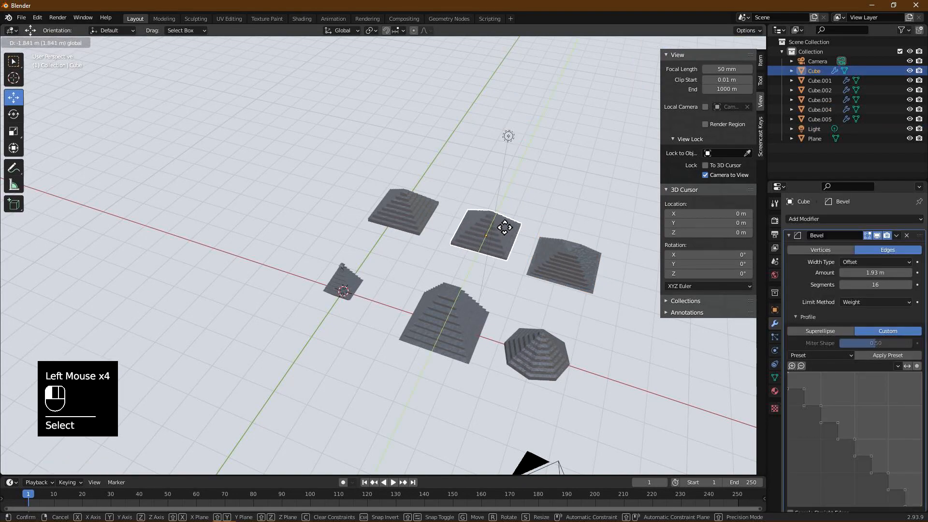
Step: Switch to the camera view with all the pyramids framed inside the camera border
middle_drag(463, 264, 438, 272)
scroll(420, 247, down, 2)
middle_drag(526, 240, 327, 213)
key(KP_0)
scroll(487, 257, down, 3)
scroll(368, 229, up, 1)
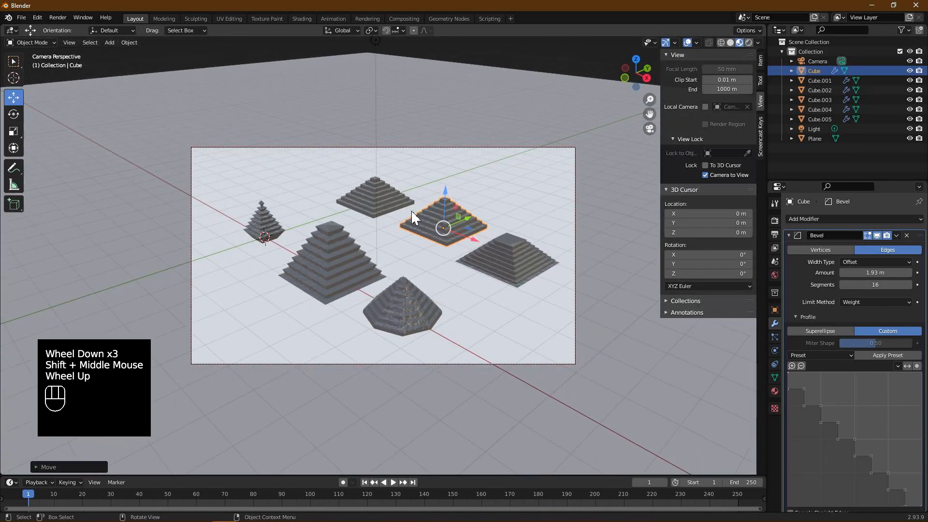
Step: Set the render engine to Cycles and enable denoising for final renders
click(775, 220)
click(846, 219)
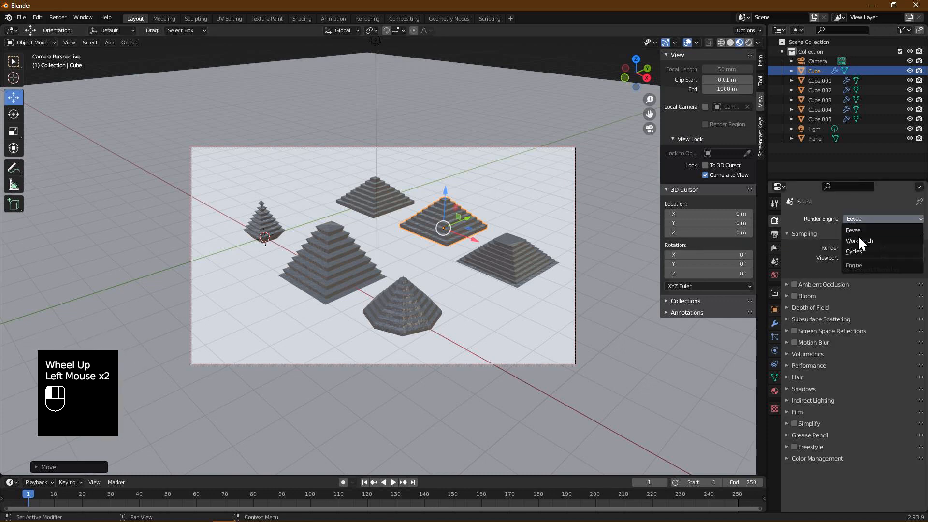
click(856, 237)
drag(863, 245, 850, 271)
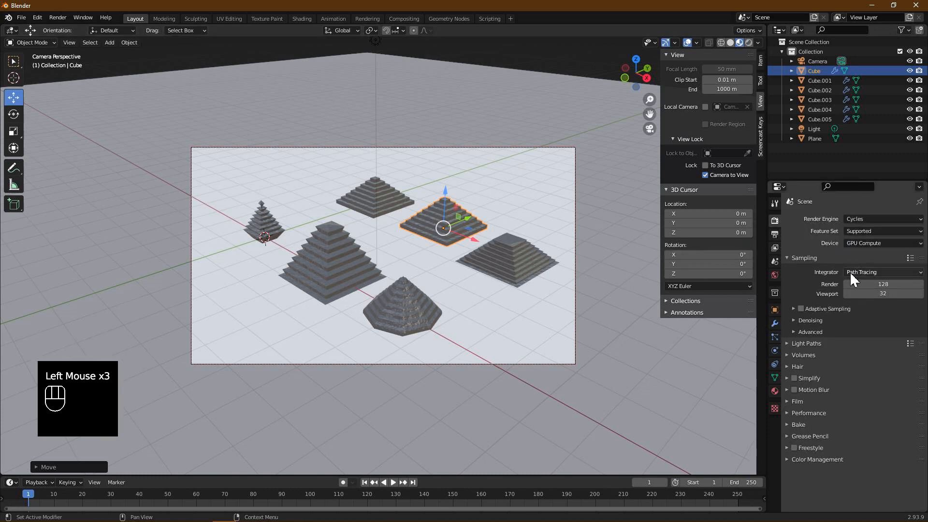
click(794, 320)
click(846, 335)
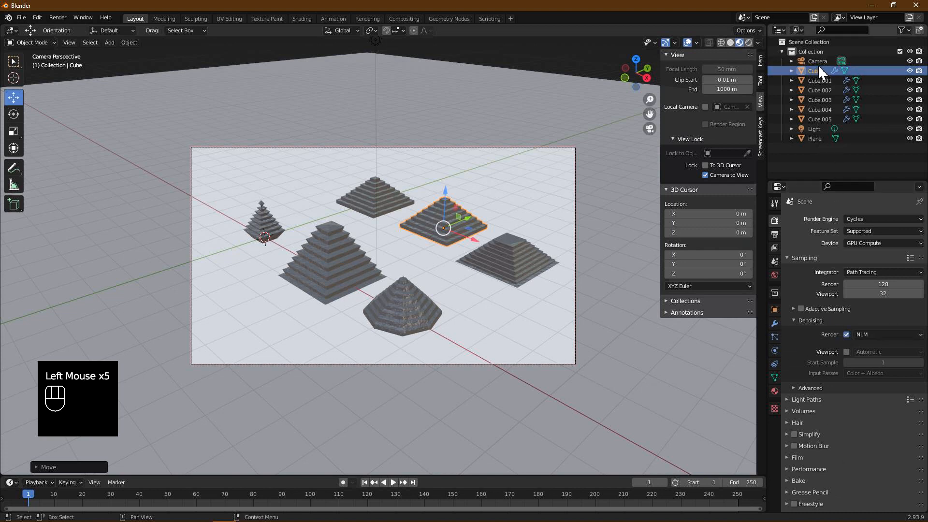
Step: Change the scene light's type to Area
click(816, 128)
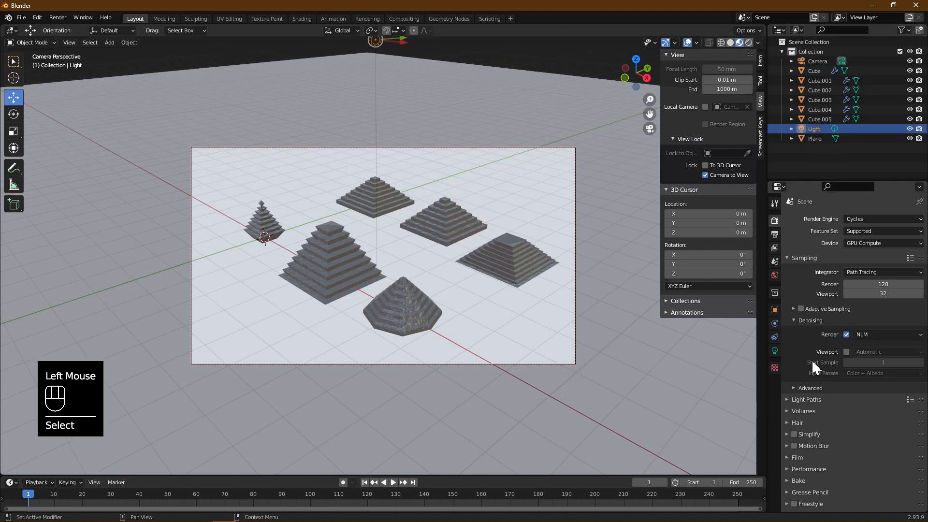
click(775, 351)
click(902, 260)
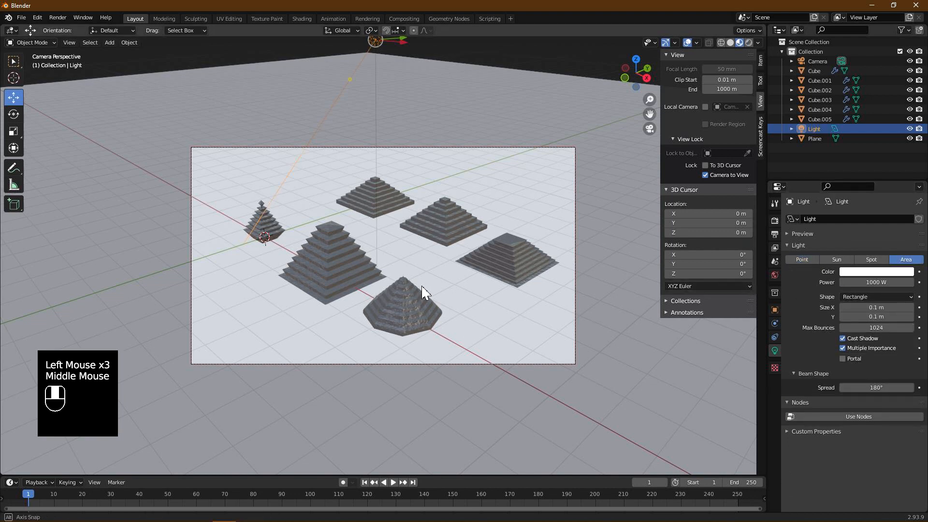
Step: Render a still image of the pyramids from the camera and close the render result
click(63, 18)
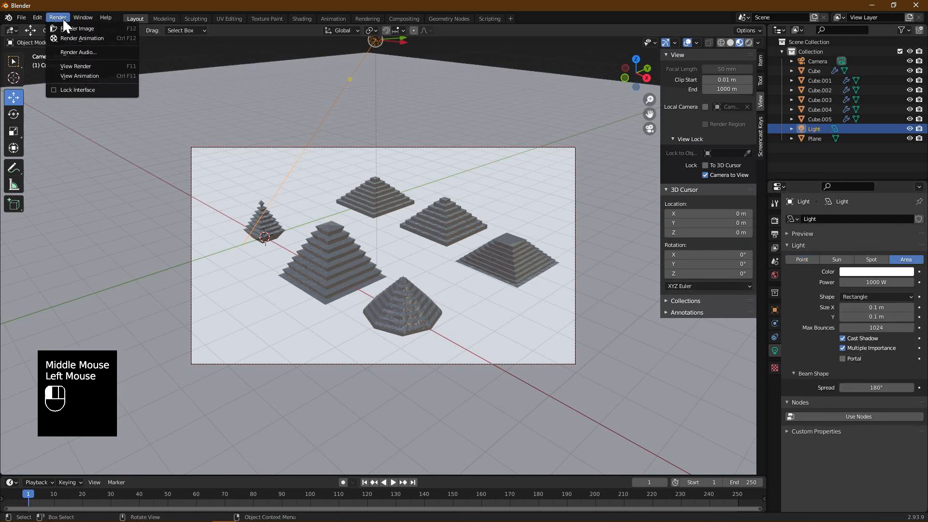
click(65, 29)
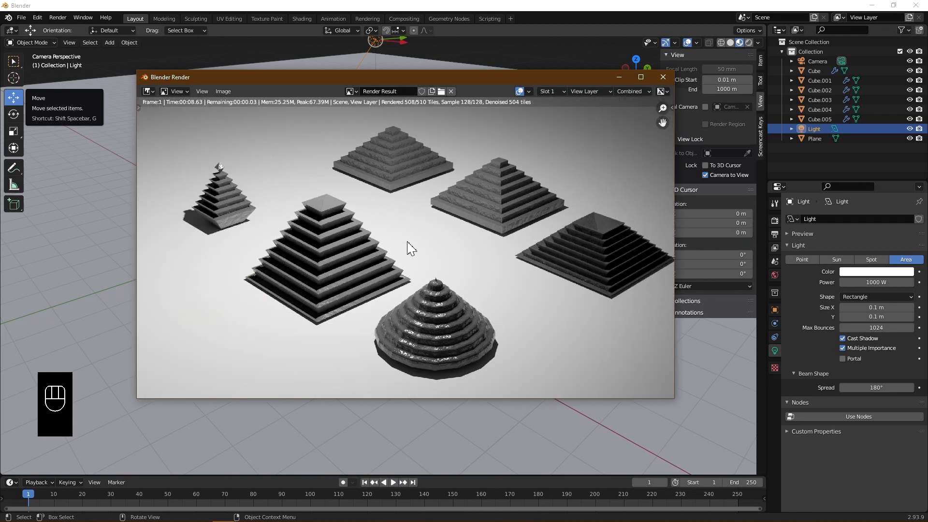
click(663, 78)
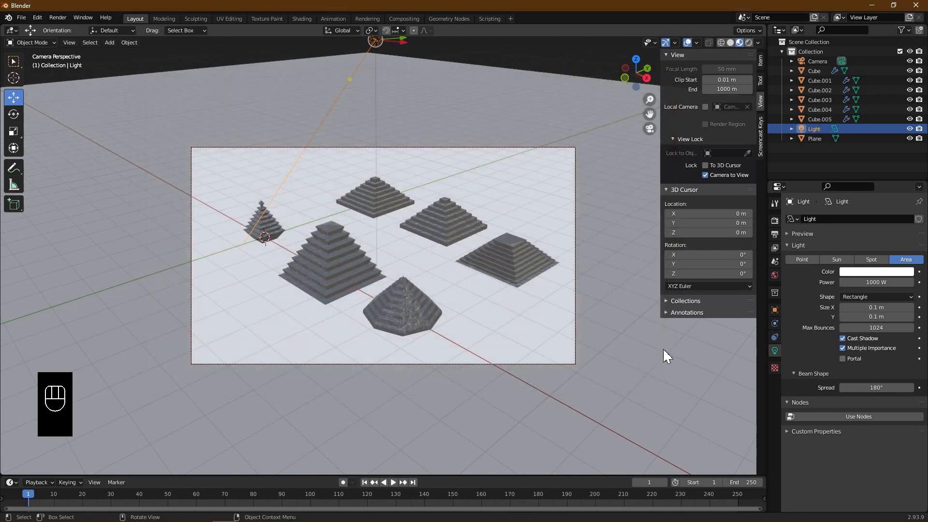
Step: In the pyramids' shared material, lighten the base color to a lighter gray and lower the bump strength to 0.083
click(303, 17)
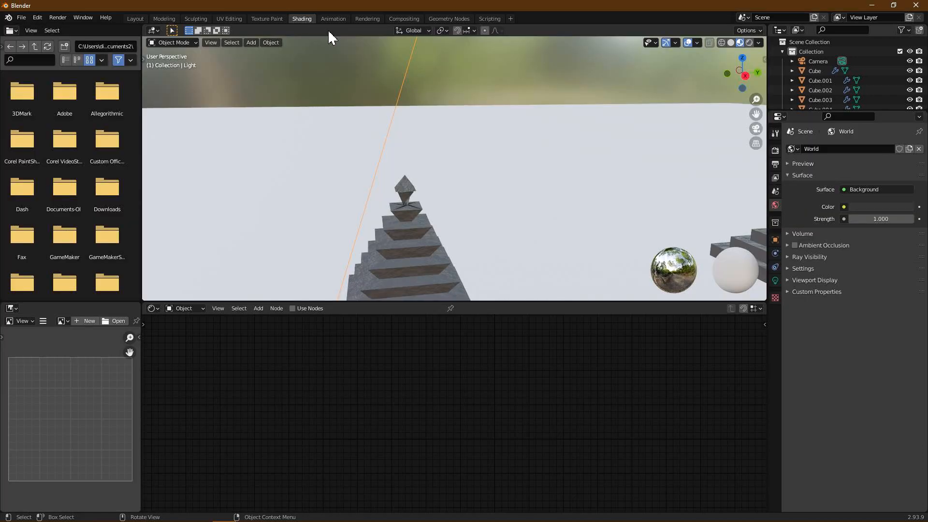
scroll(429, 242, up, 5)
click(433, 215)
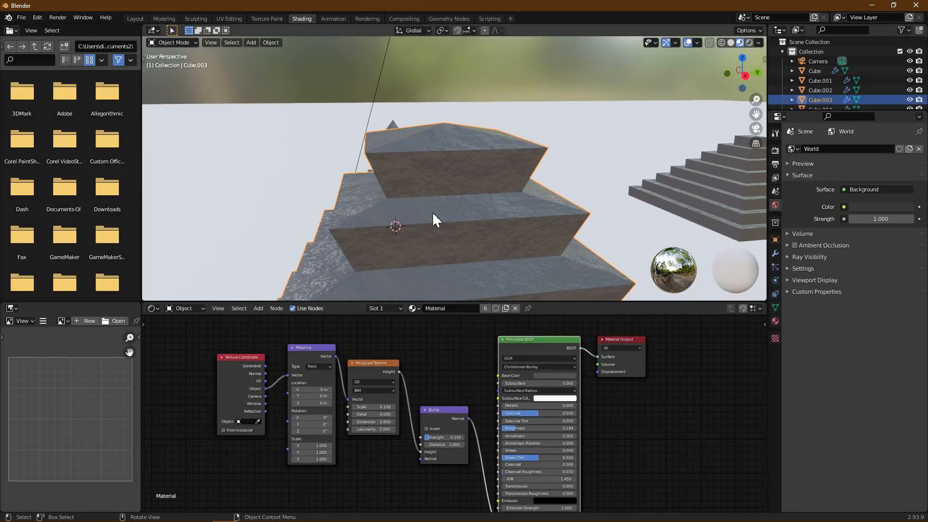
scroll(605, 425, up, 1)
middle_drag(605, 426, 590, 420)
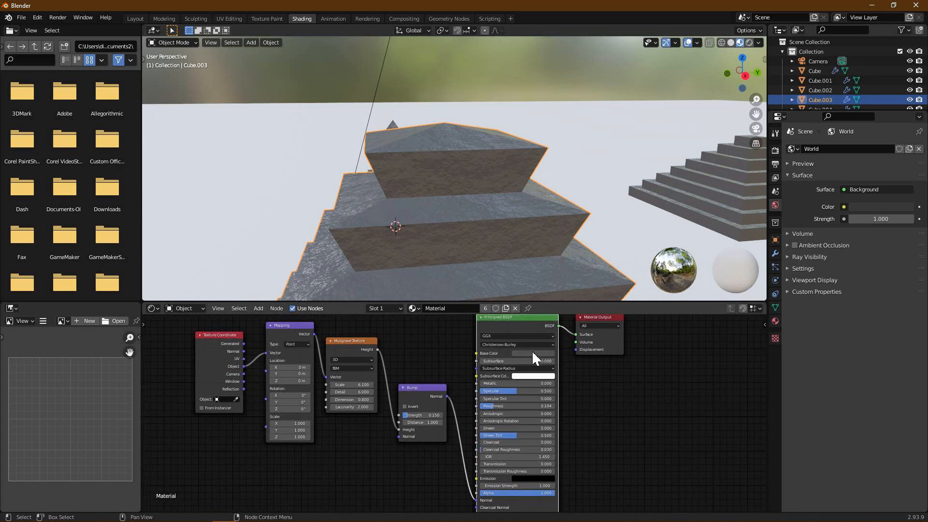
click(532, 351)
drag(570, 286, 571, 280)
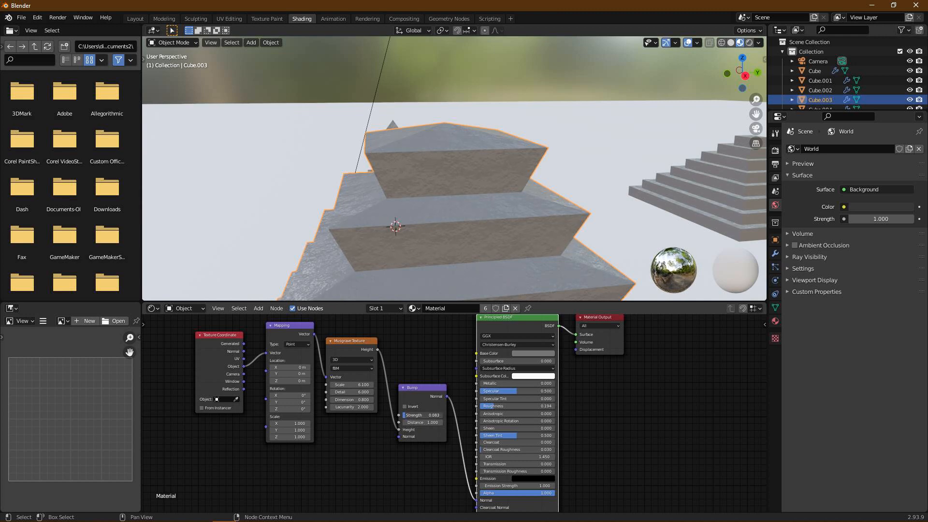
Step: Return to the Layout workspace, show the scene with rendered shading, and readjust the camera so all pyramids stay framed
click(135, 18)
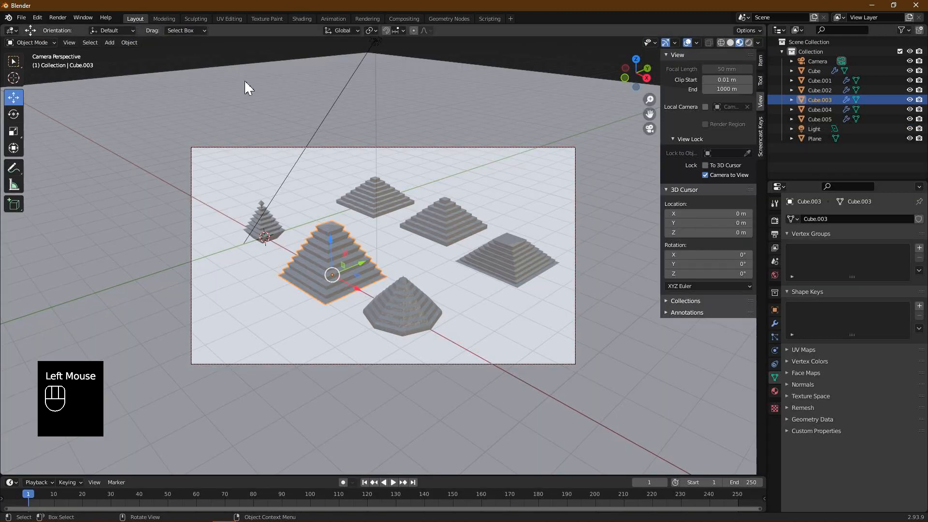
middle_drag(329, 219, 341, 222)
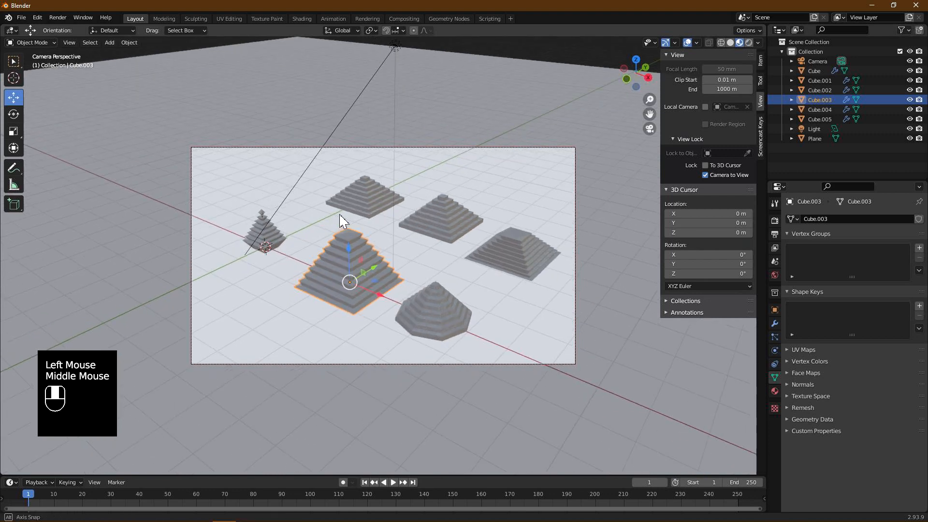
click(748, 42)
click(745, 42)
click(691, 101)
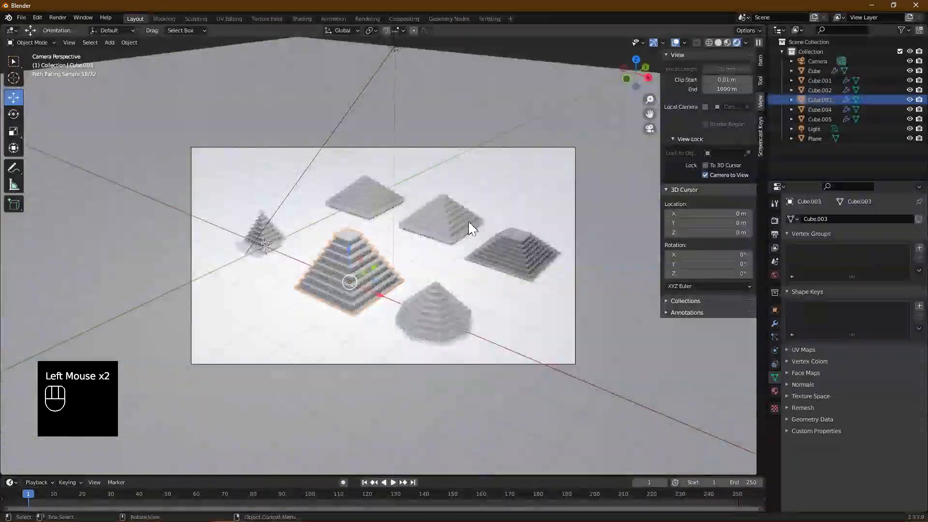
middle_drag(469, 223, 297, 211)
Step: Render a new still image with the lighter material and fit the whole picture in the render view
click(58, 17)
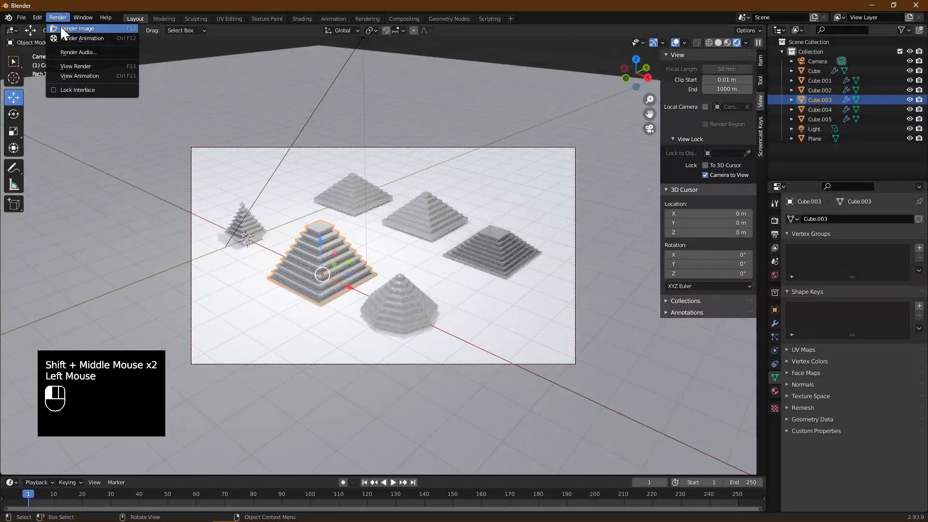
click(77, 33)
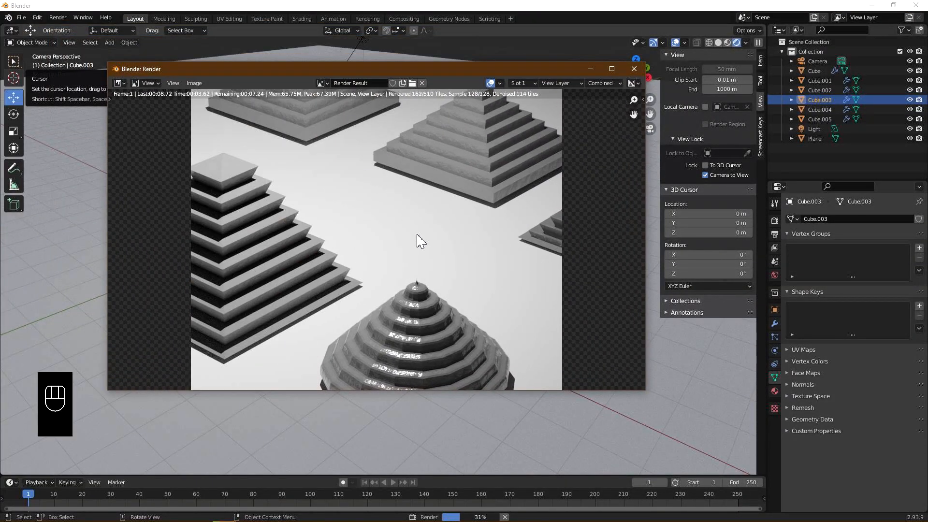
scroll(419, 239, down, 1)
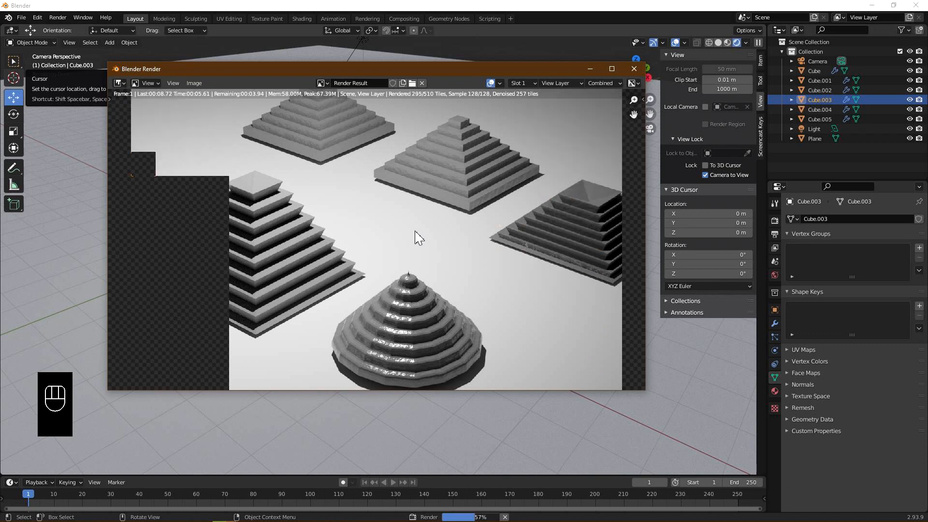
scroll(418, 238, down, 1)
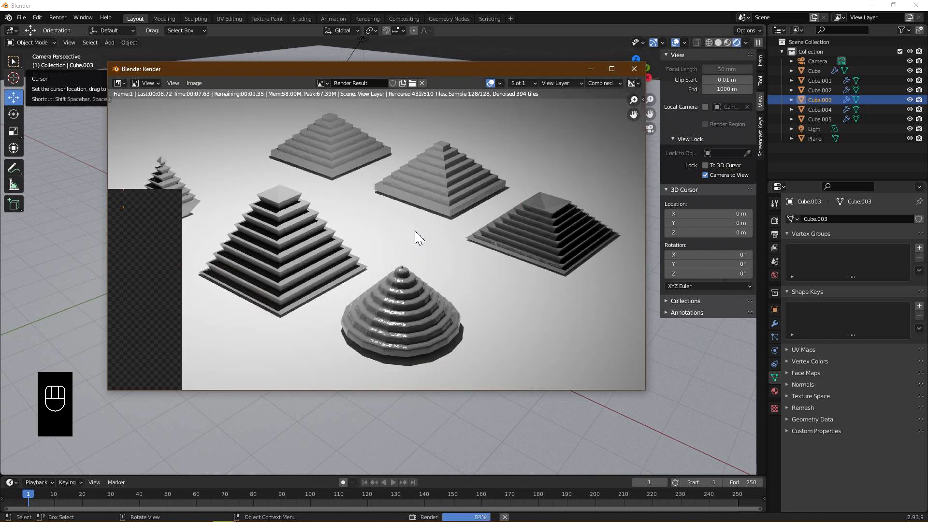